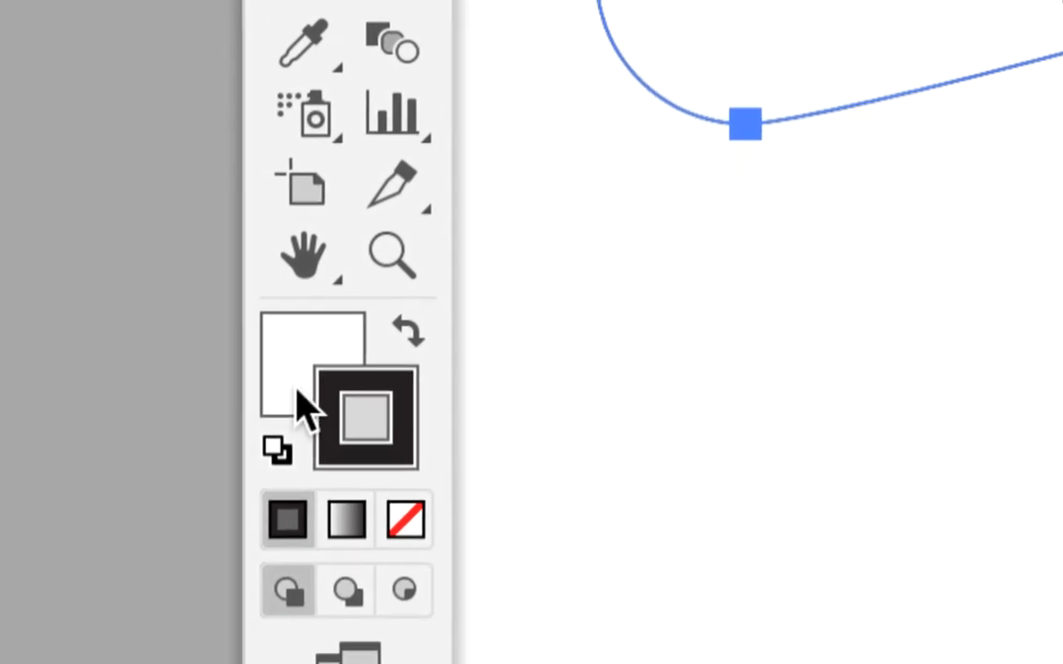
# Step: Remove the teardrop's stroke while keeping its white fill
pyautogui.click(332, 475)
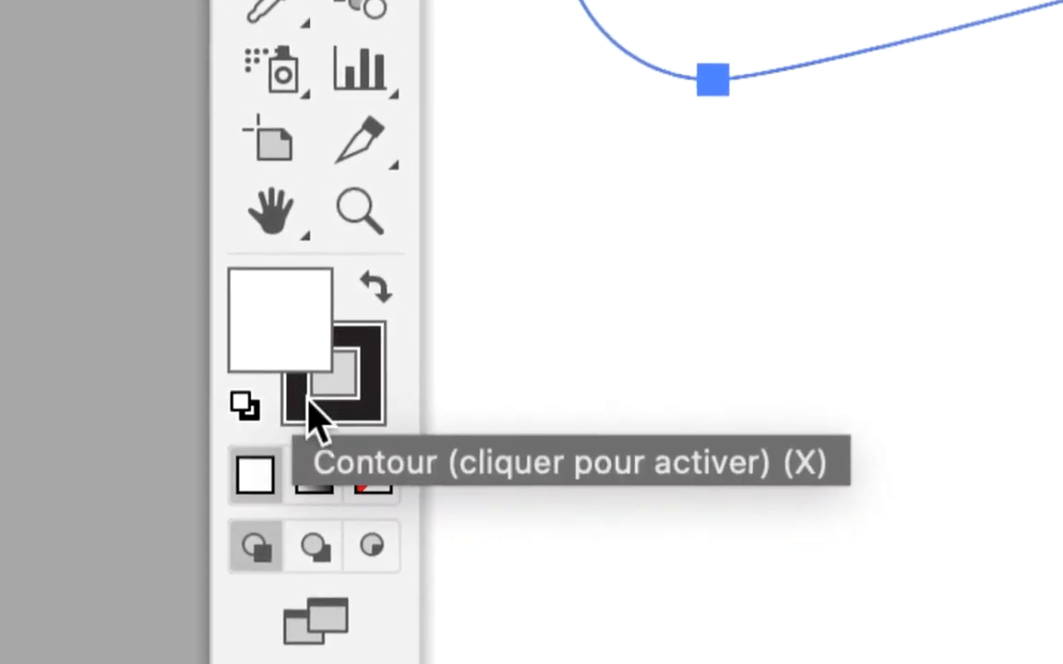
pyautogui.click(347, 470)
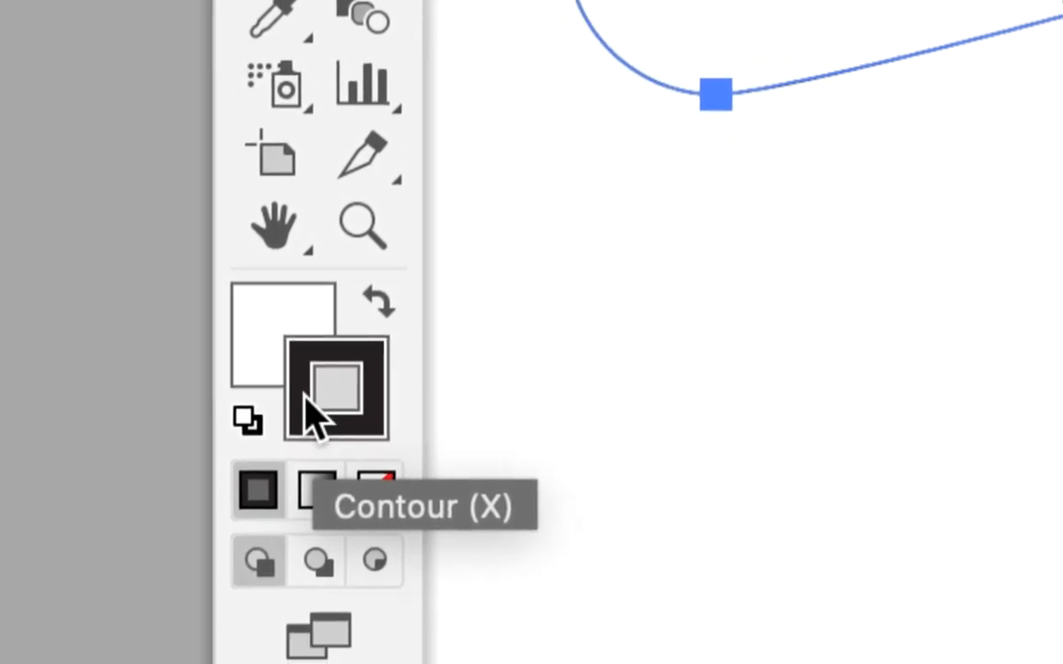
pyautogui.click(306, 406)
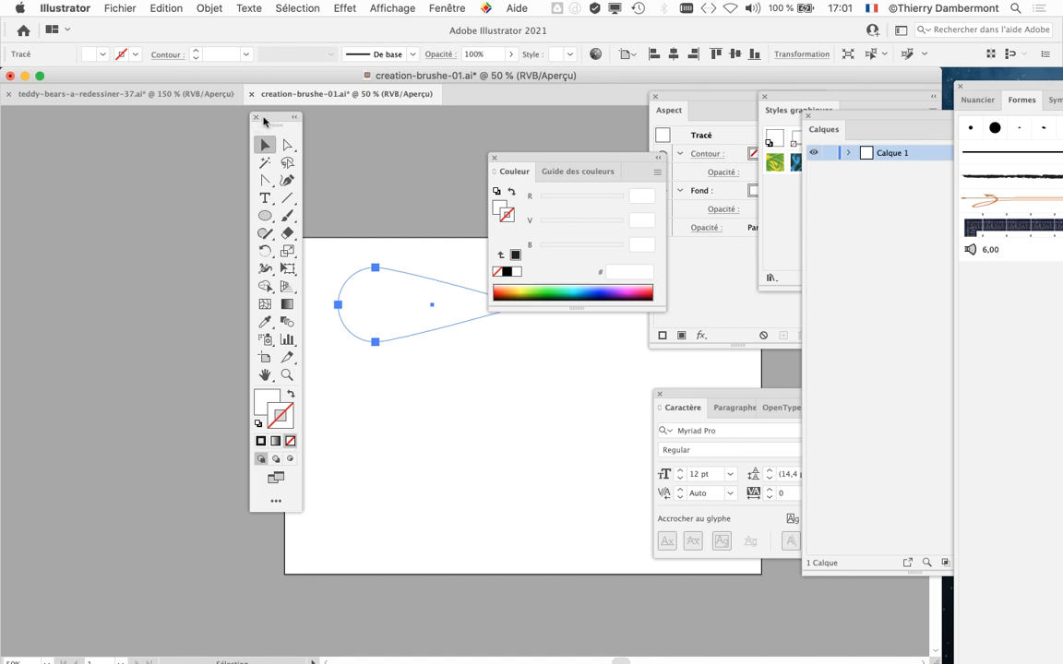
# Step: Move the toolbox clear of the artboard so the whole teardrop can be seen
pyautogui.moveTo(264, 121); pyautogui.dragTo(63, 137)
pyautogui.hscroll(5, 299, 344)
pyautogui.scroll(-2, 299, 344)
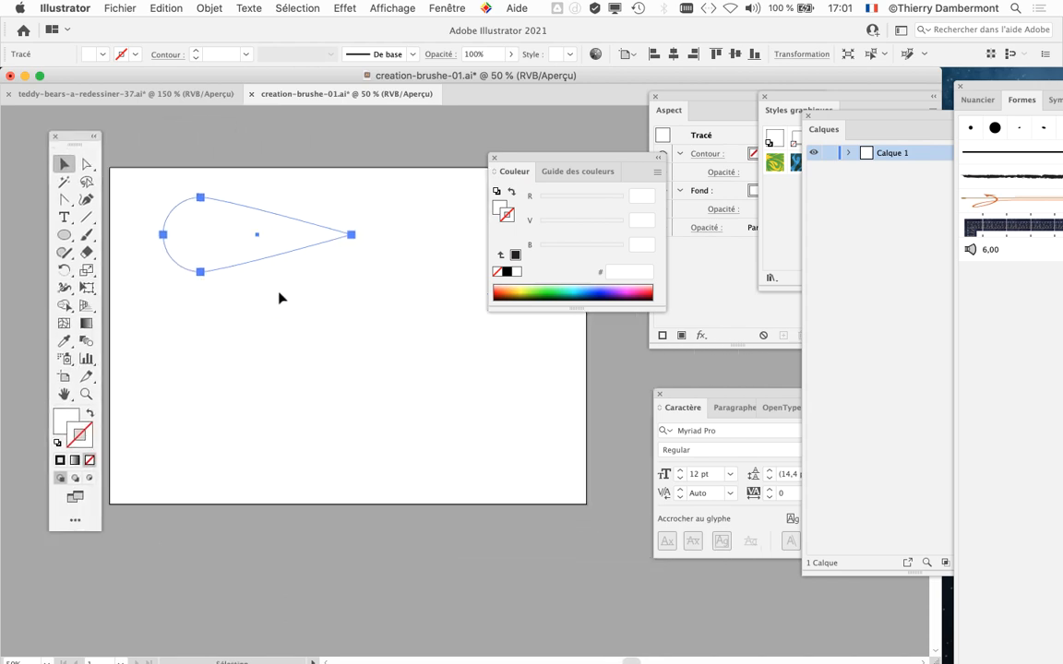
# Step: Deselect the teardrop and compare it in Outline view and Preview view
pyautogui.click(281, 298)
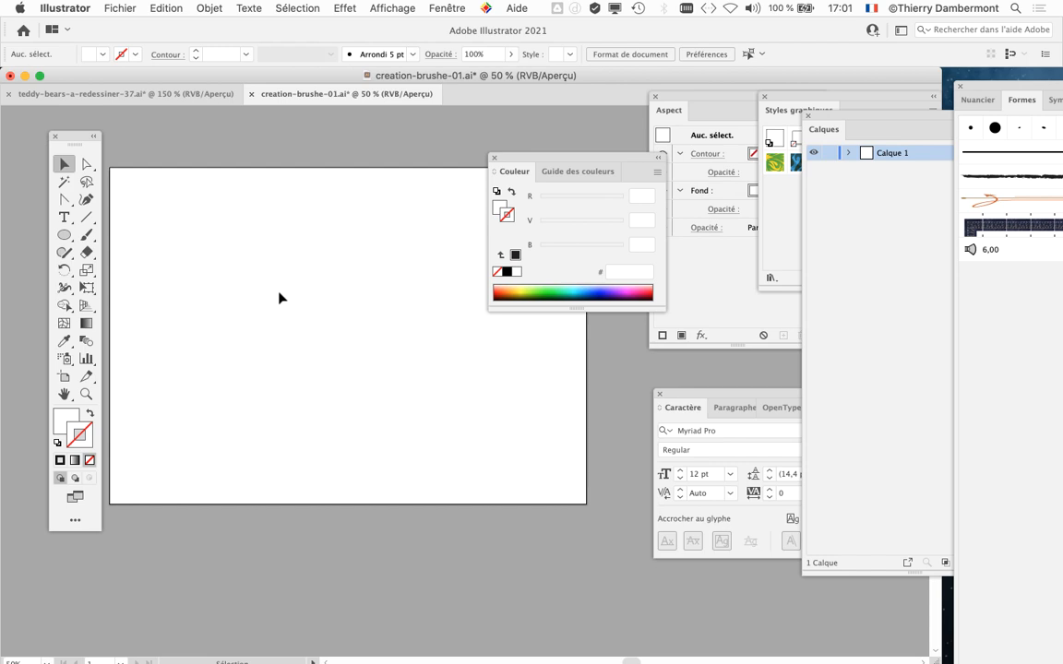
pyautogui.press('super+y')
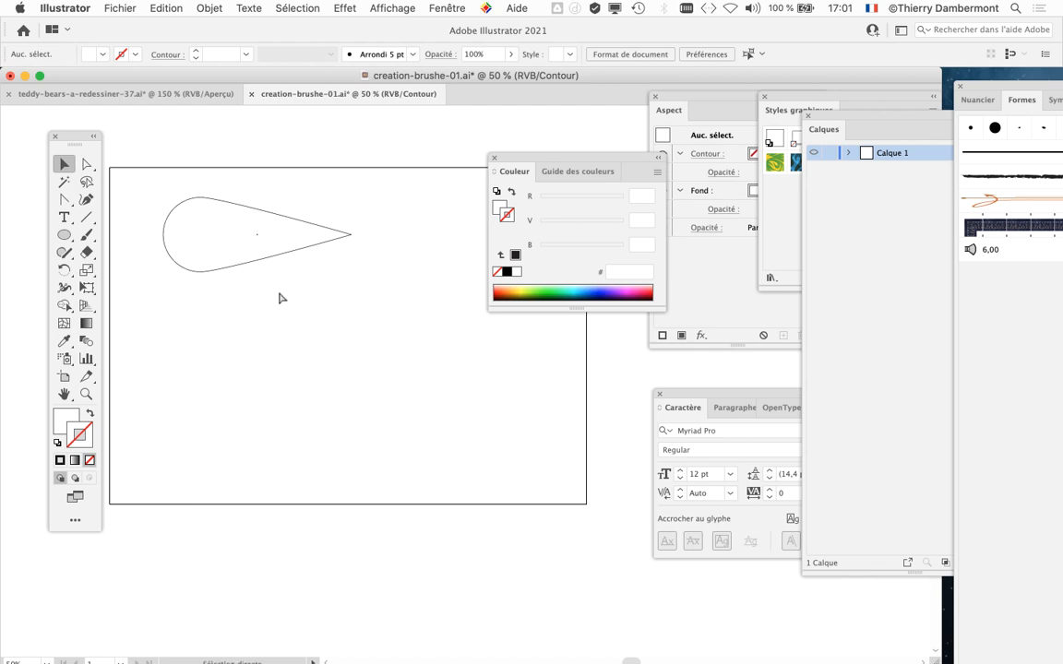
pyautogui.press('super+y')
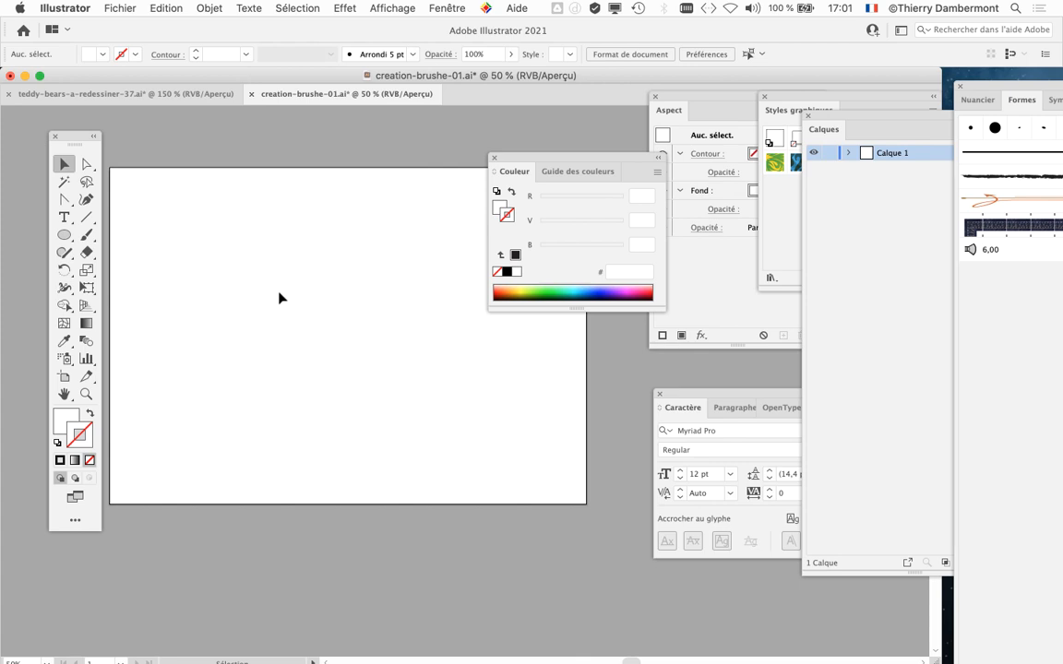
# Step: Reselect the teardrop by its path in Outline view, restore Preview view and activate the Selection tool
pyautogui.click(204, 239)
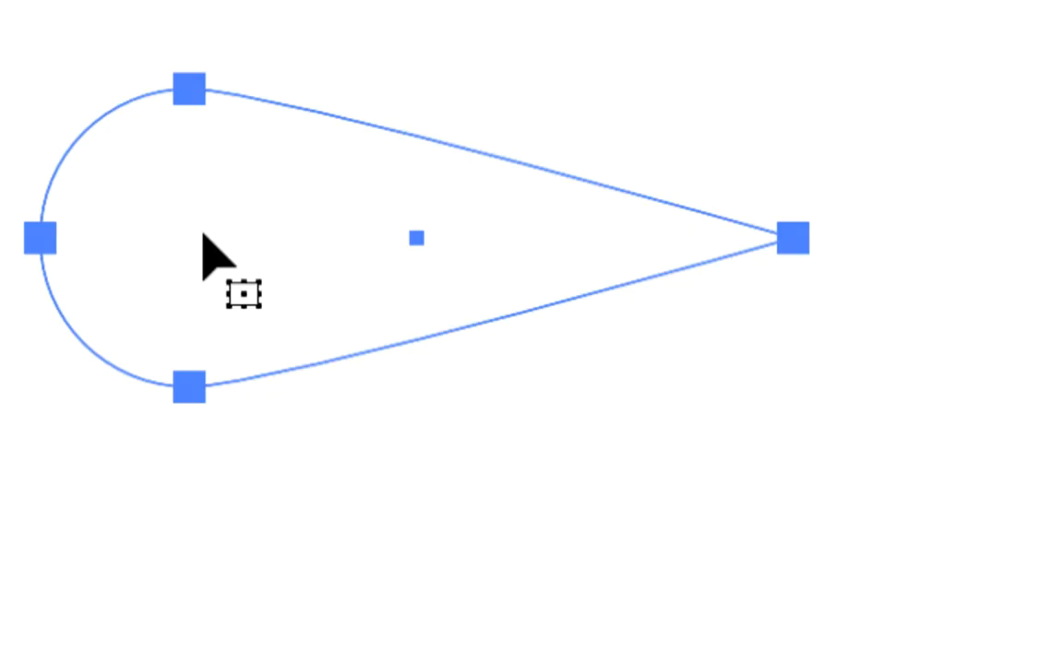
pyautogui.press('a')
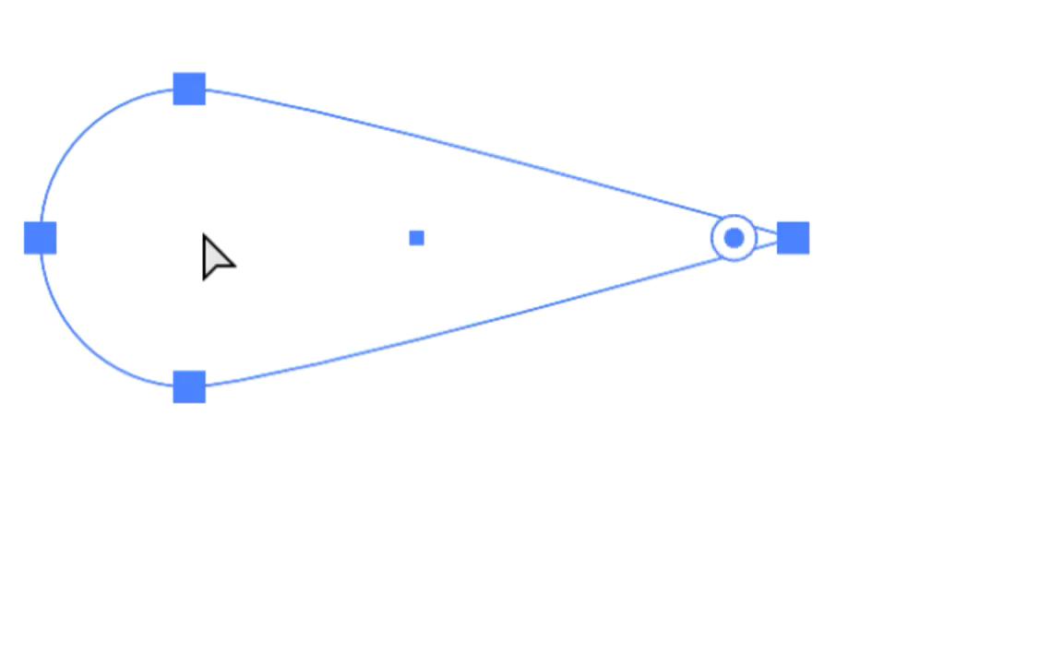
pyautogui.press('v')
pyautogui.click(197, 195)
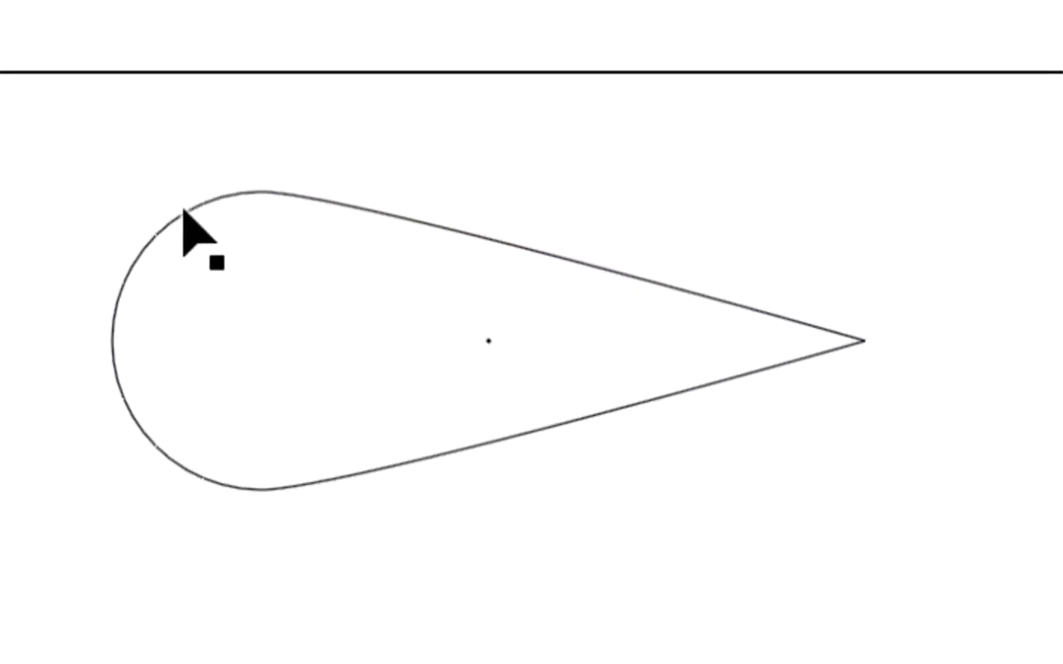
pyautogui.click(185, 214)
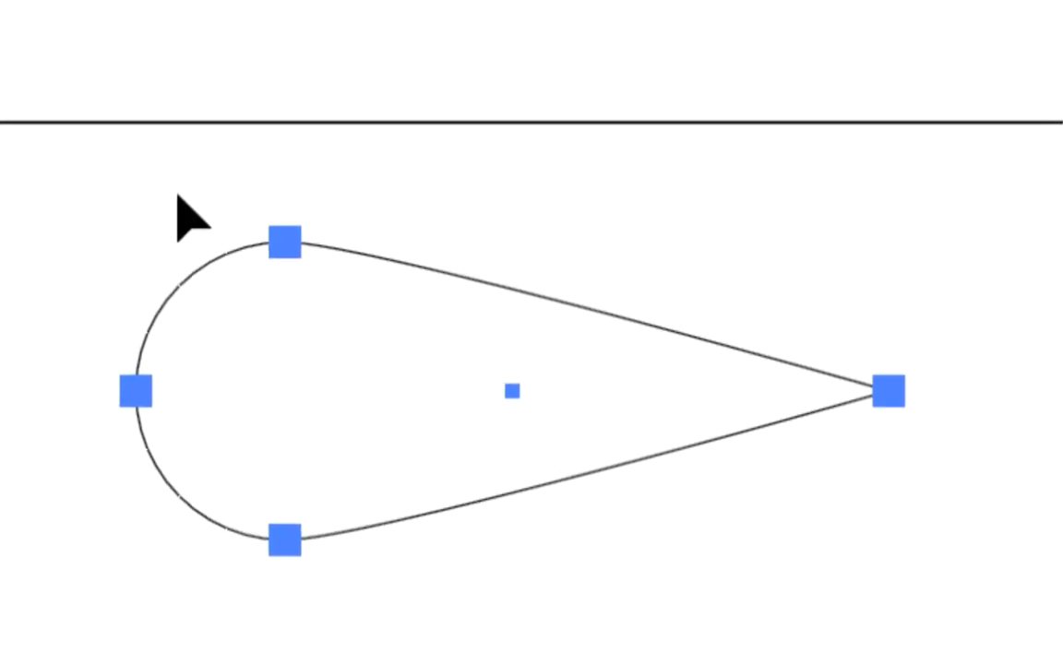
pyautogui.press('a')
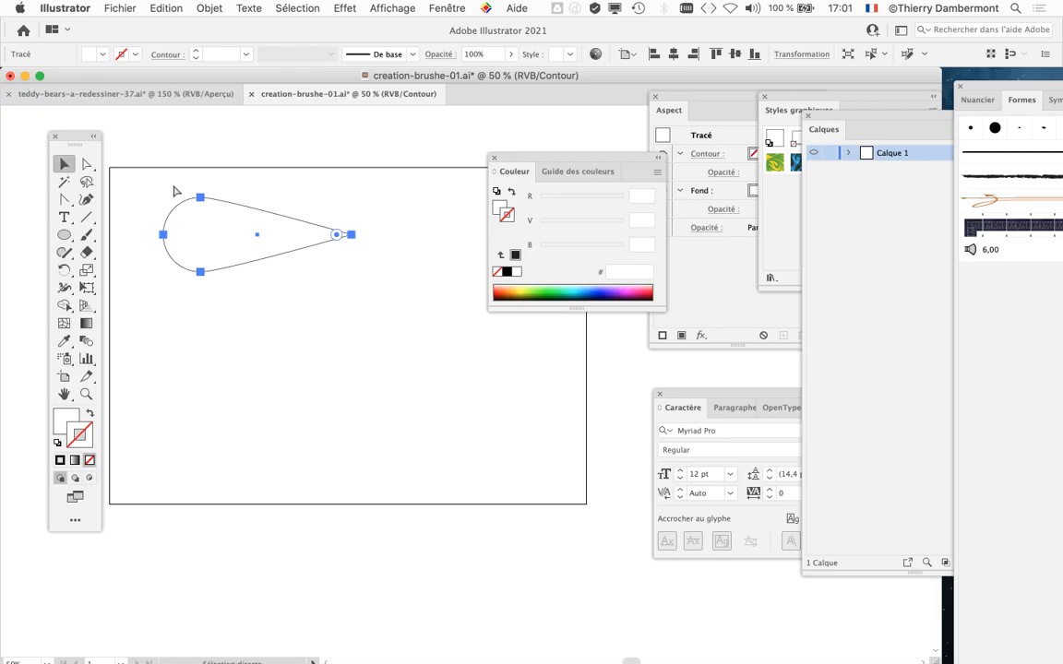
pyautogui.press('super+y')
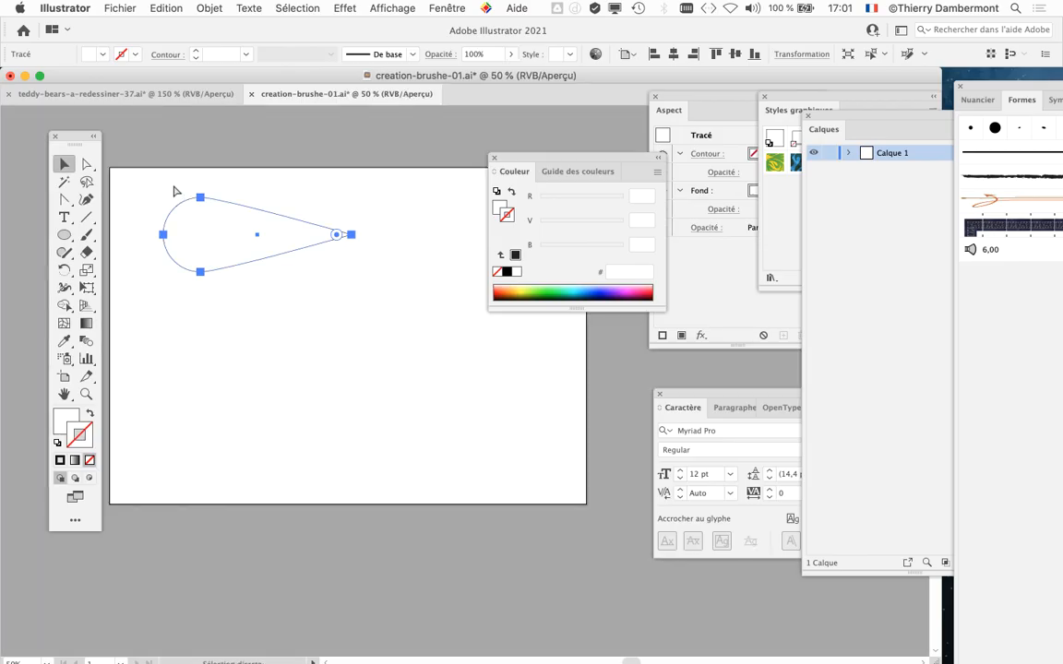
pyautogui.press('v')
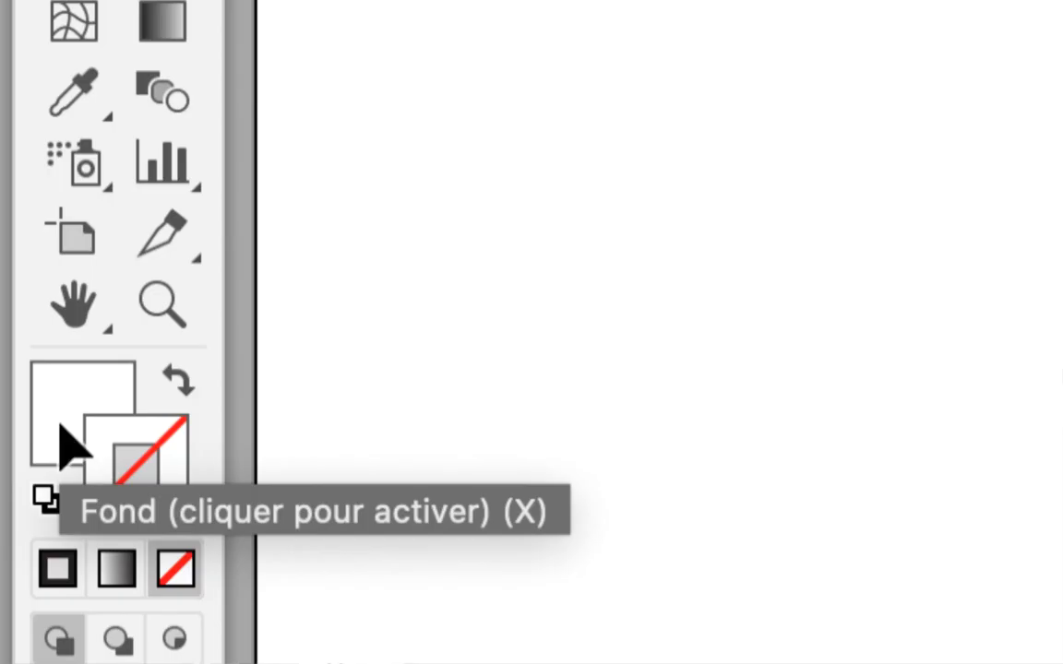
# Step: Make the teardrop's fill active, show the Nuancier swatches, and shorten and place that panel near the shape
pyautogui.click(61, 426)
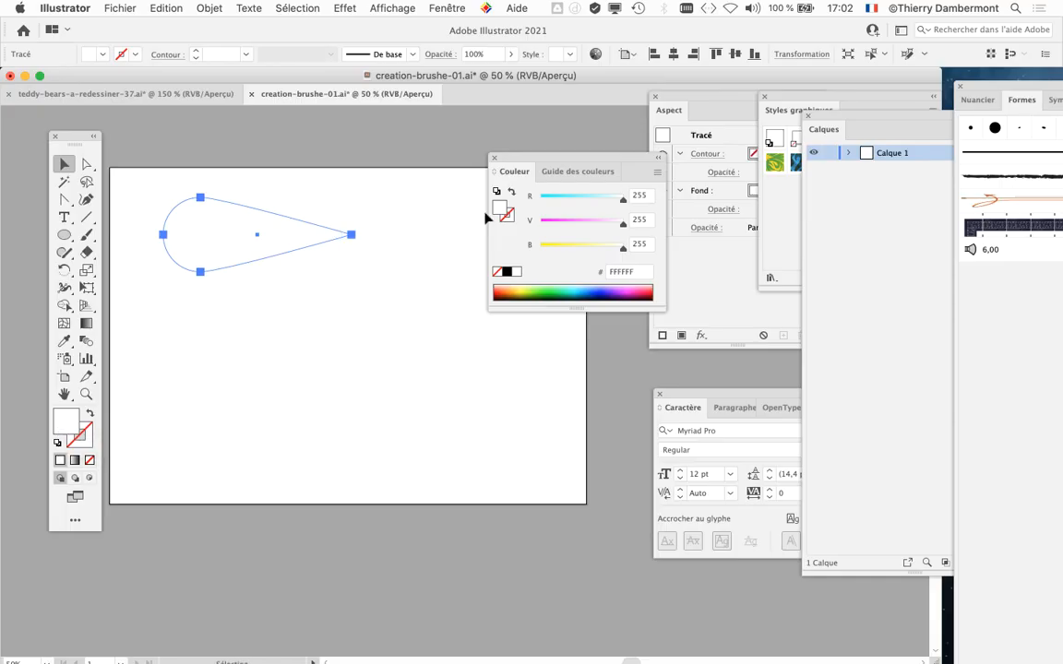
pyautogui.click(446, 9)
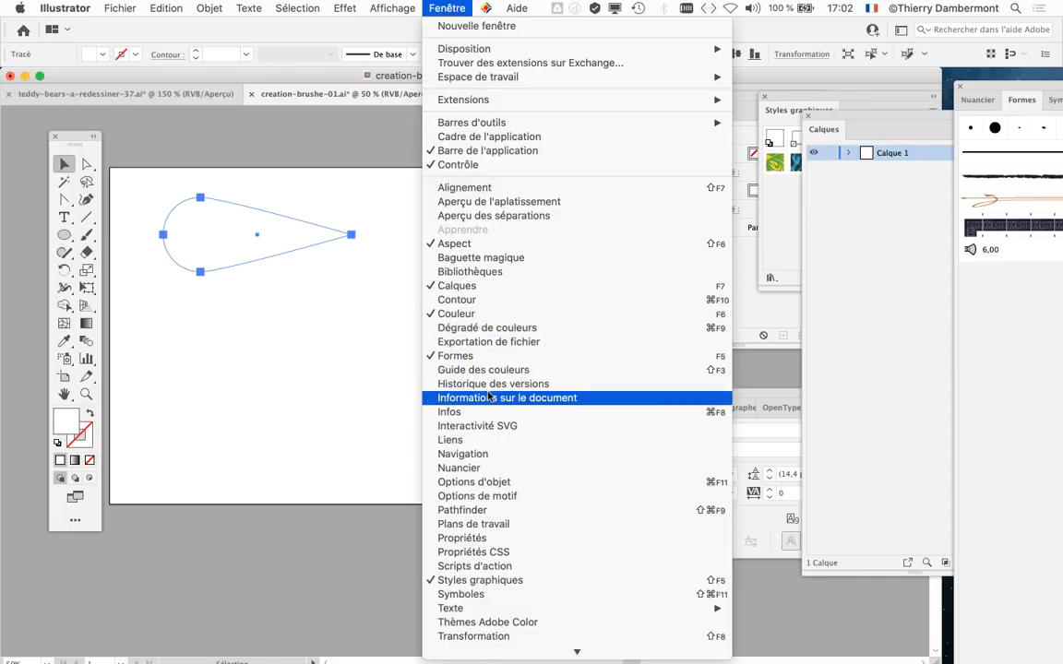
pyautogui.click(498, 468)
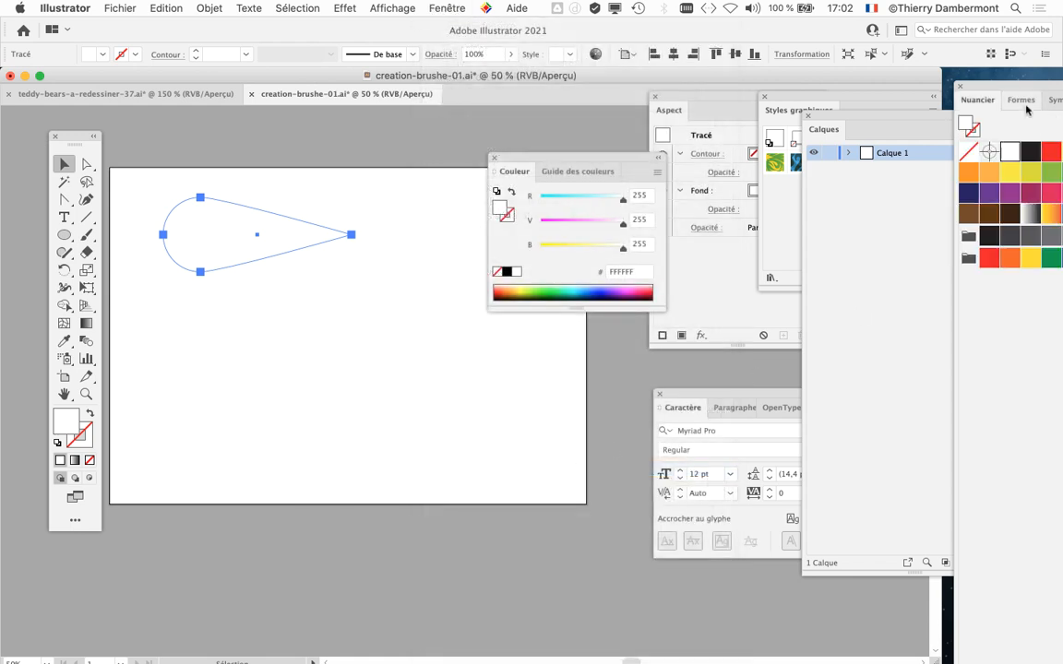
pyautogui.moveTo(1009, 90); pyautogui.dragTo(499, 25)
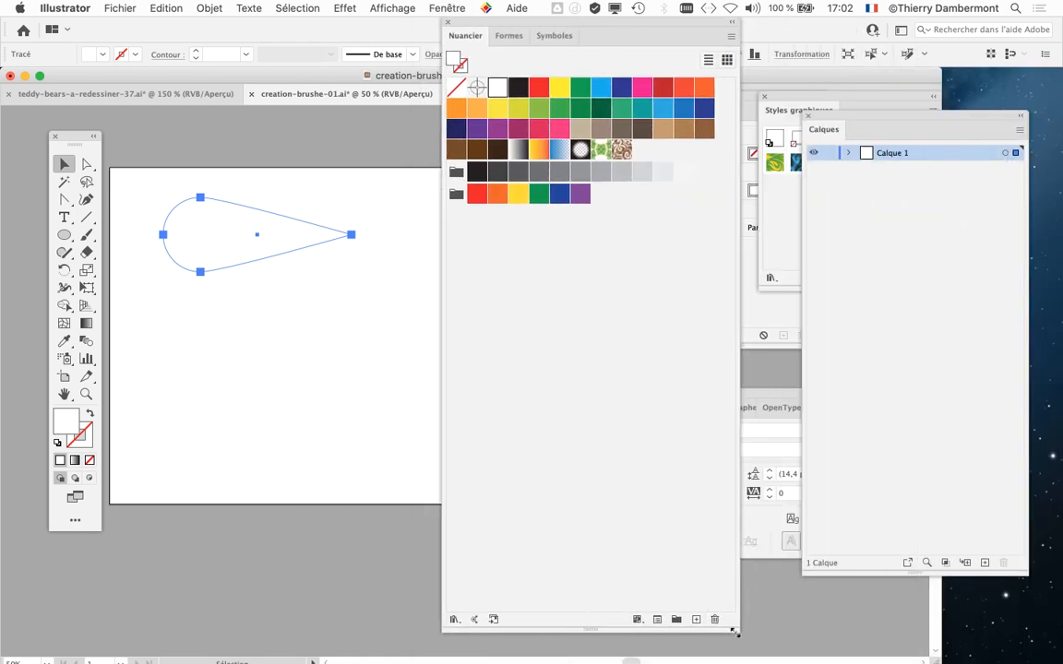
pyautogui.moveTo(731, 631); pyautogui.dragTo(730, 316)
pyautogui.moveTo(512, 44); pyautogui.dragTo(481, 159)
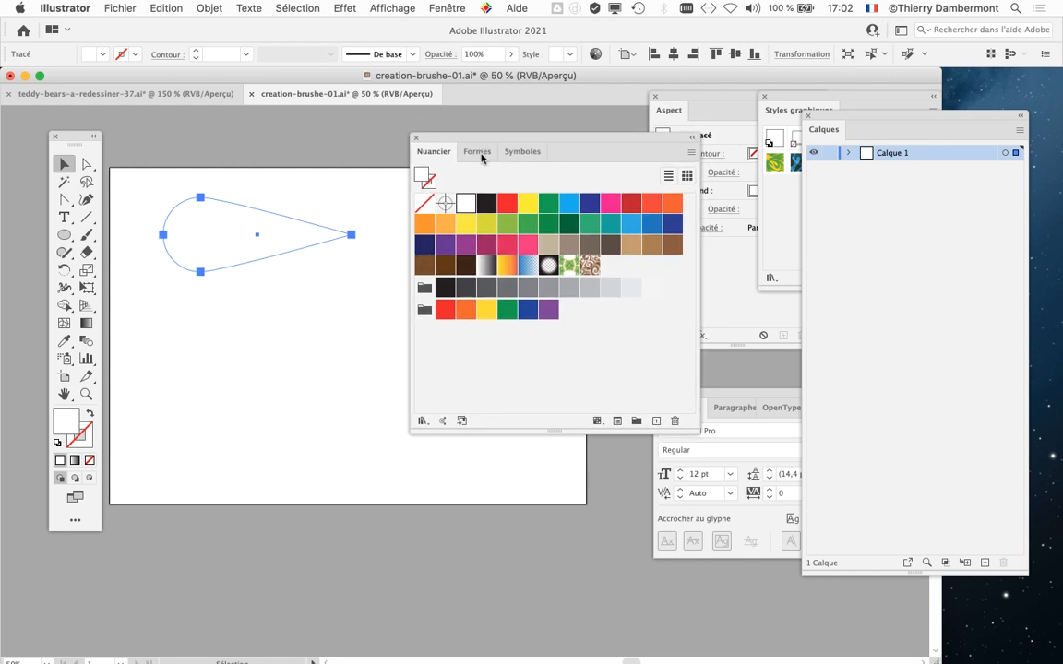
# Step: Try blue and light orange swatches as the teardrop's fill
pyautogui.click(444, 226)
pyautogui.click(631, 226)
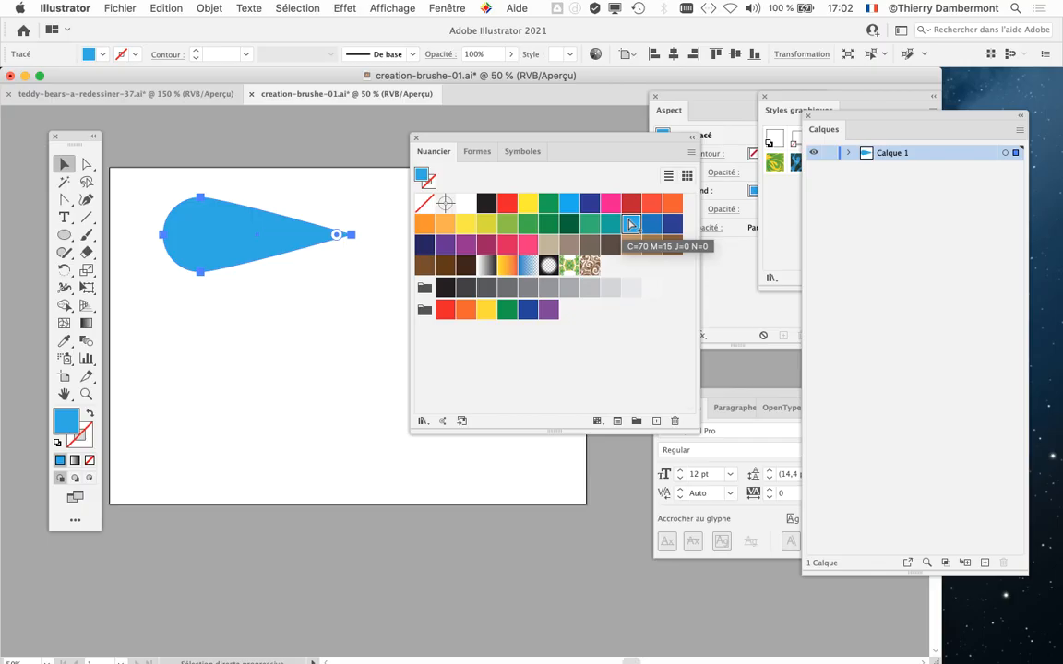
pyautogui.click(569, 204)
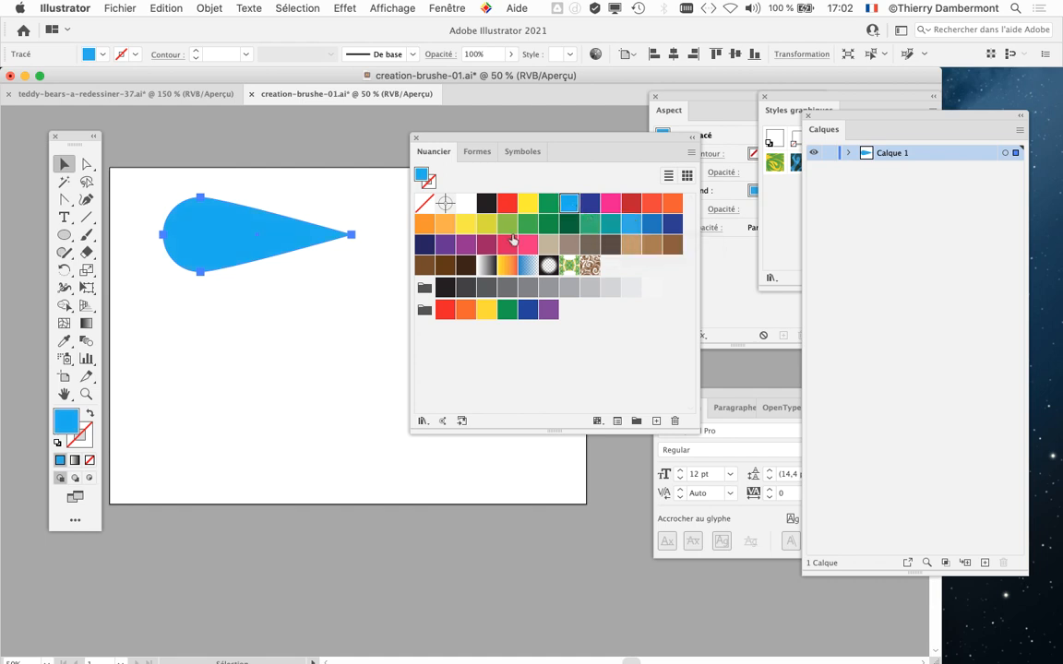
pyautogui.moveTo(513, 143); pyautogui.dragTo(497, 125)
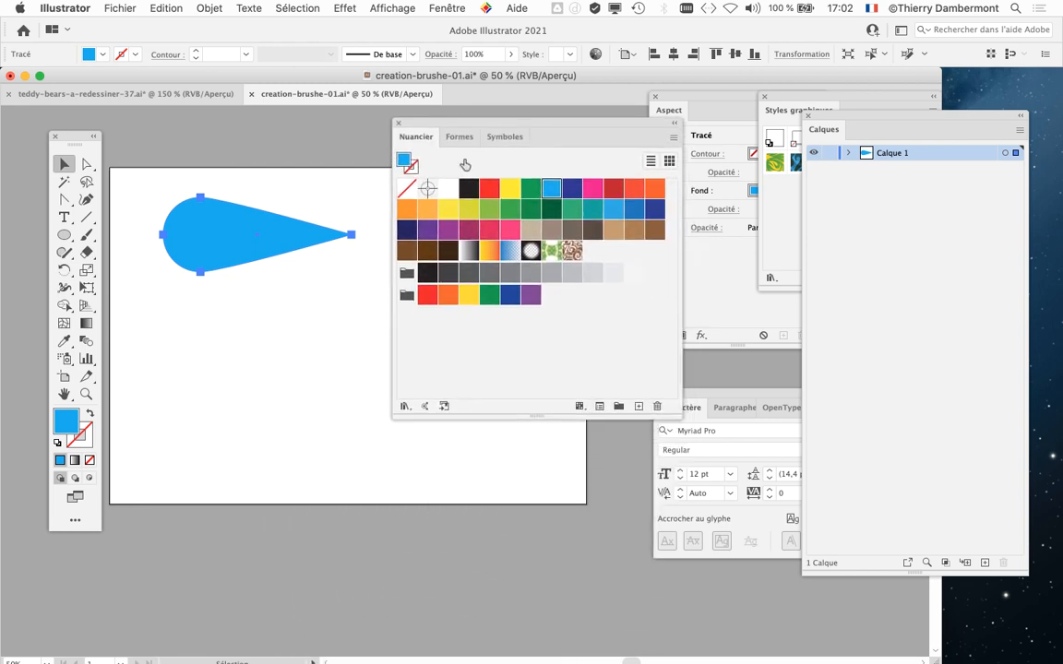
pyautogui.click(429, 211)
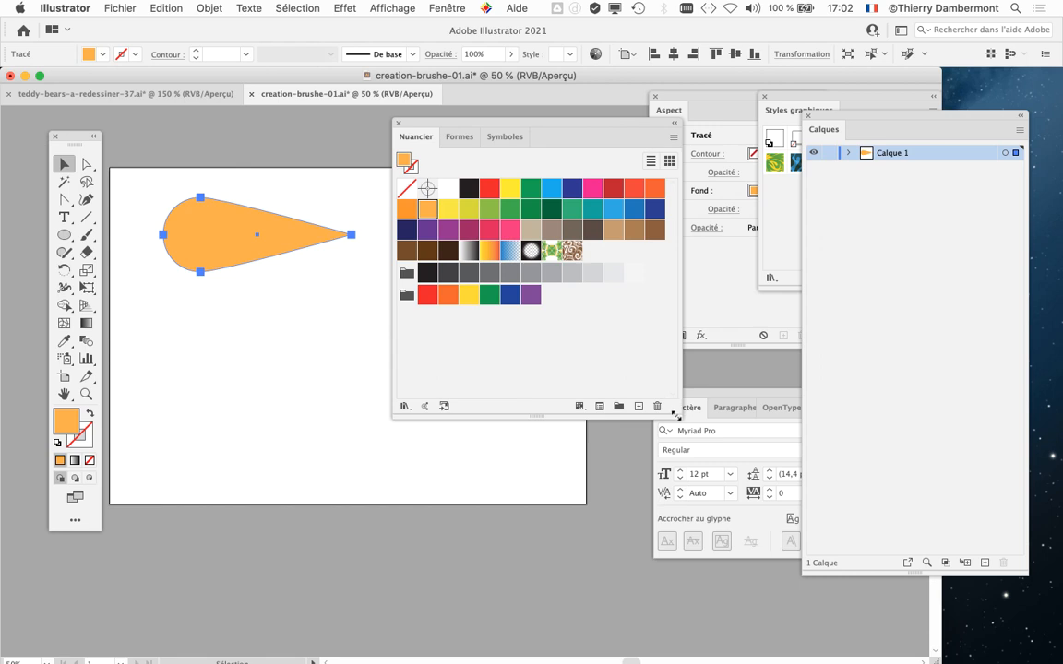
# Step: Narrow the Nuancier panel and fill the teardrop with the Noir swatch
pyautogui.moveTo(674, 414); pyautogui.dragTo(573, 447)
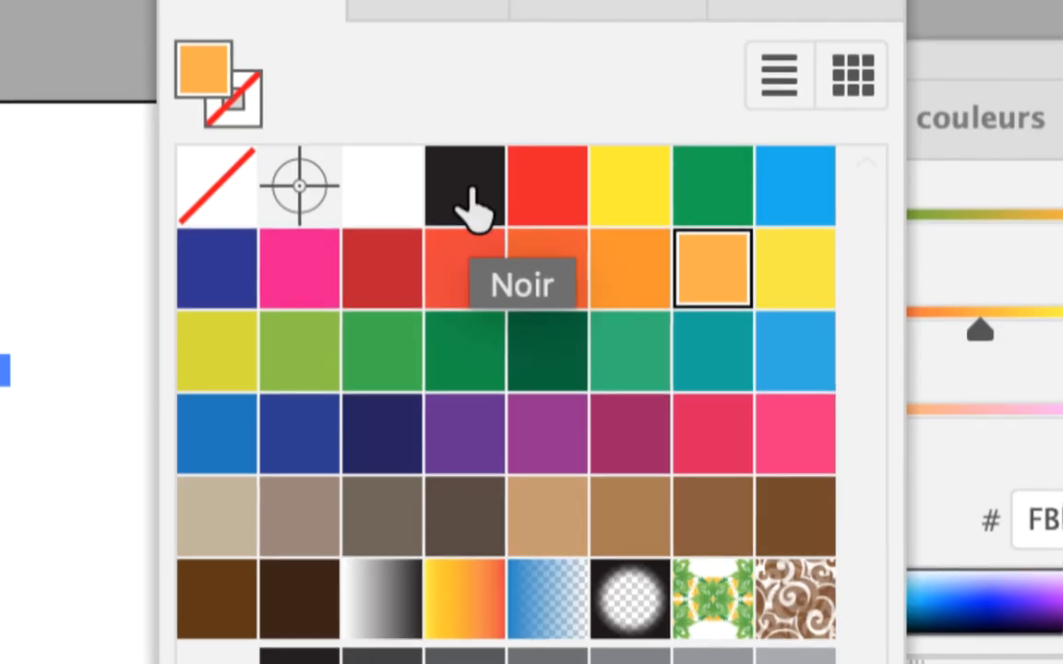
pyautogui.click(472, 207)
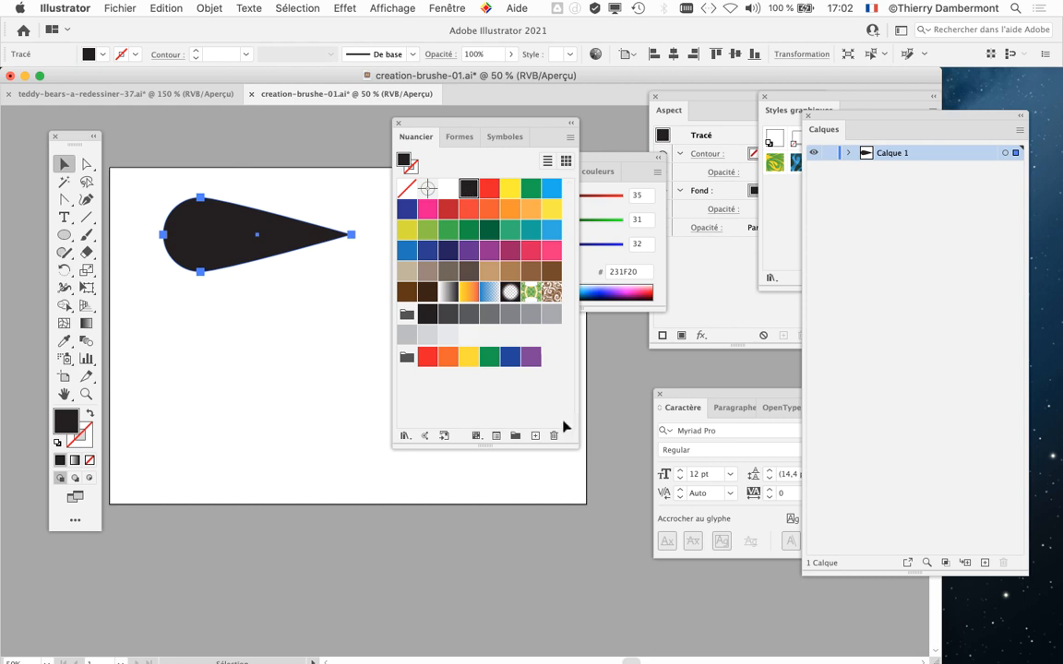
pyautogui.moveTo(578, 449); pyautogui.dragTo(569, 449)
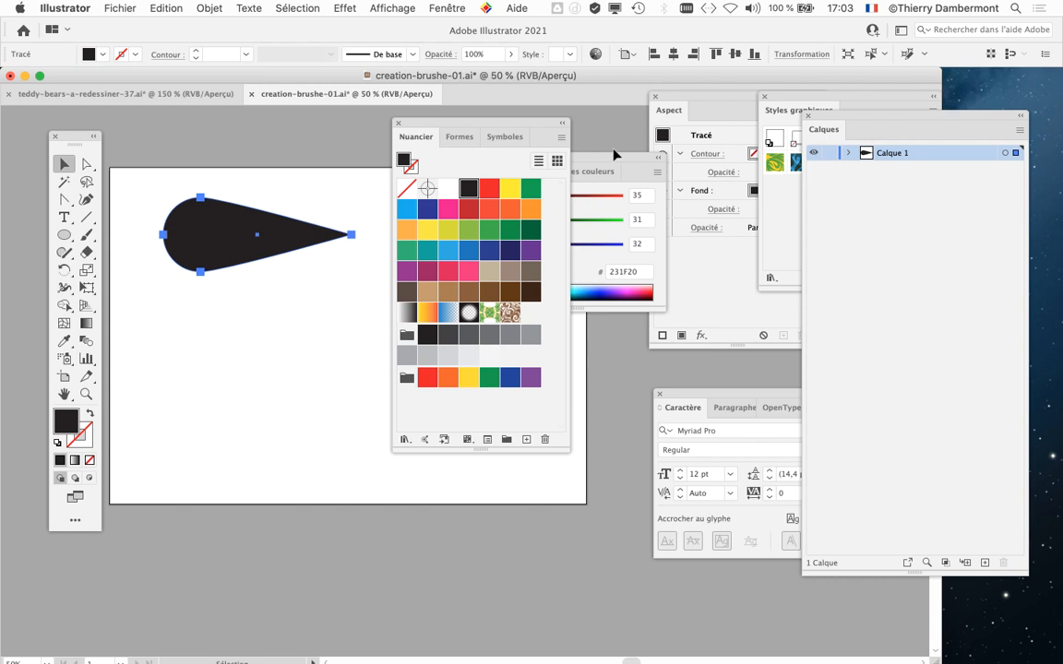
# Step: Move the Nuancier and Couleur panels away from the teardrop to free space around the artwork
pyautogui.moveTo(514, 135); pyautogui.dragTo(296, 379)
pyautogui.moveTo(516, 161); pyautogui.dragTo(556, 121)
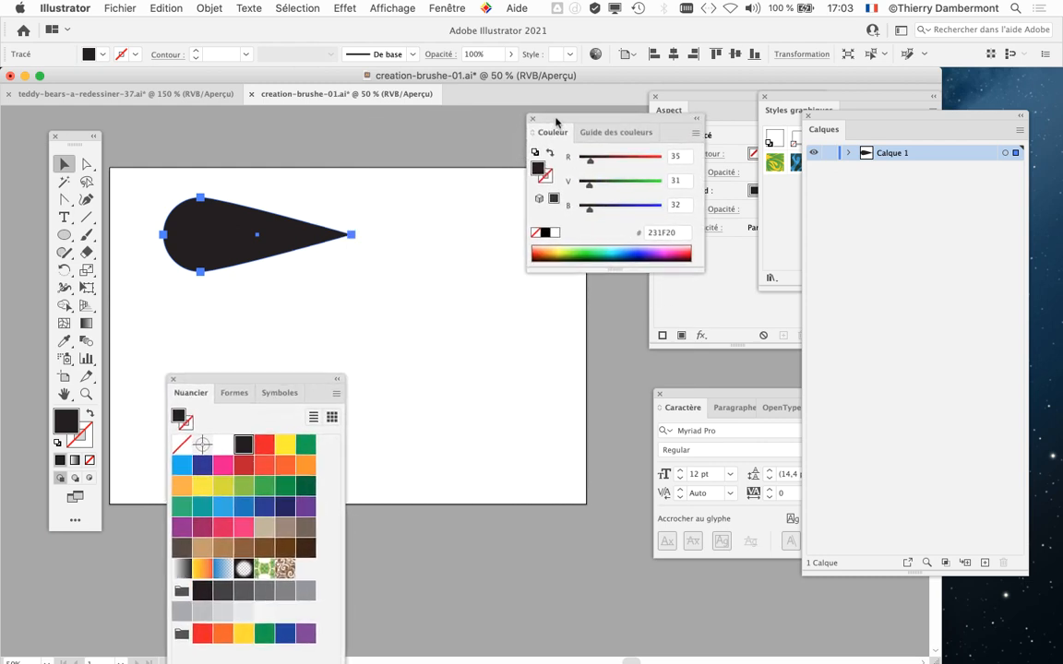
pyautogui.scroll(-1, 393, 278)
pyautogui.moveTo(360, 288); pyautogui.dragTo(299, 262)
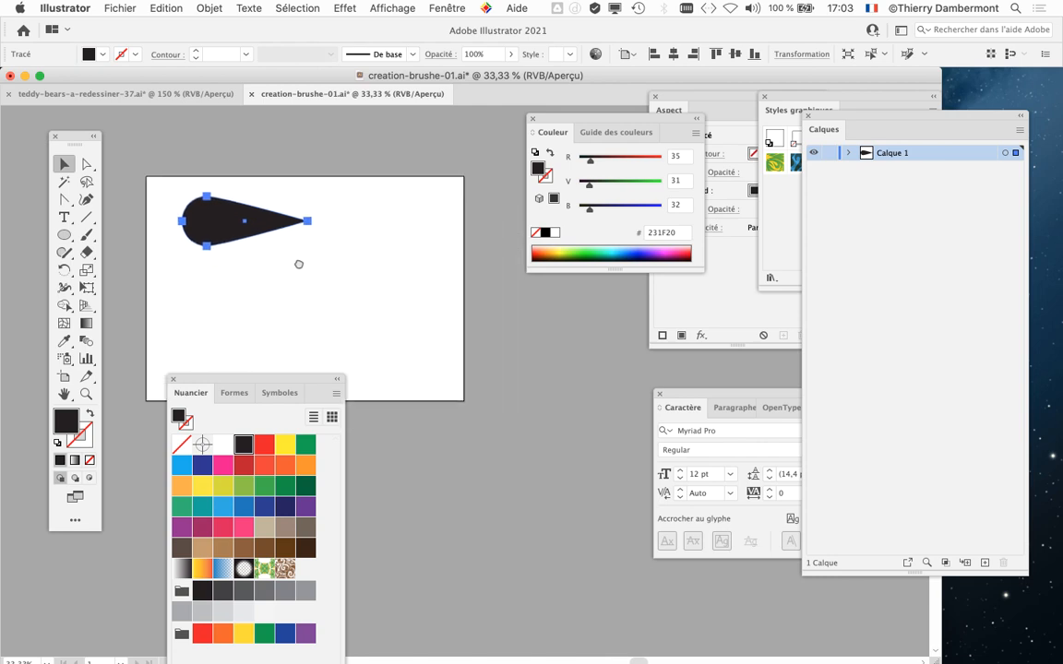
# Step: Show the Formes brush list, place it beside the teardrop clear of the Couleur panel, and make it taller
pyautogui.click(439, 7)
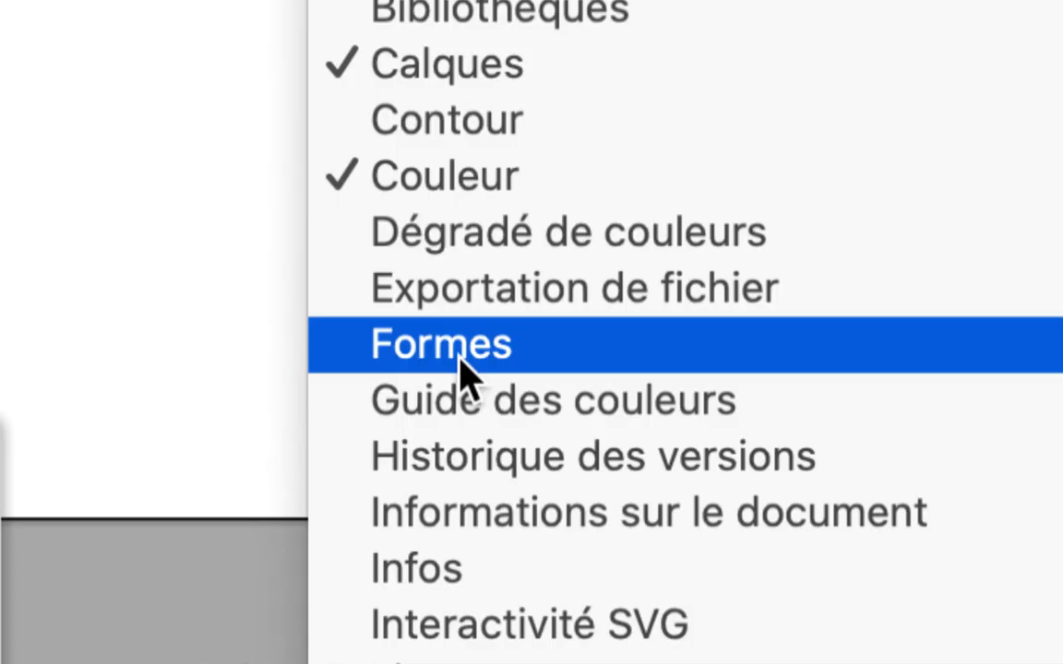
pyautogui.click(503, 355)
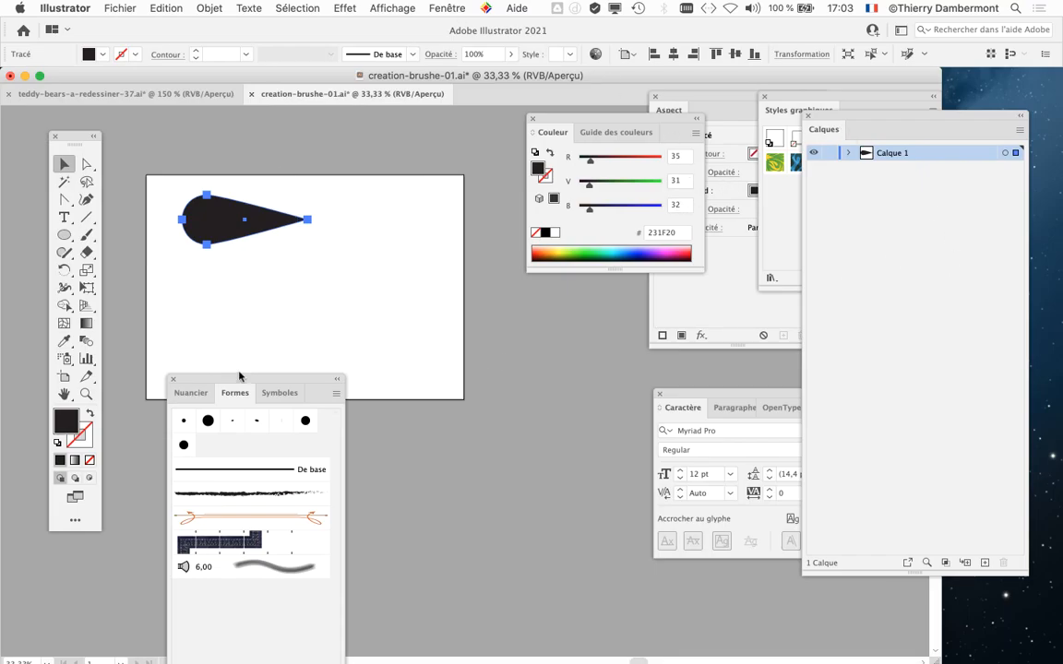
pyautogui.moveTo(240, 376); pyautogui.dragTo(442, 123)
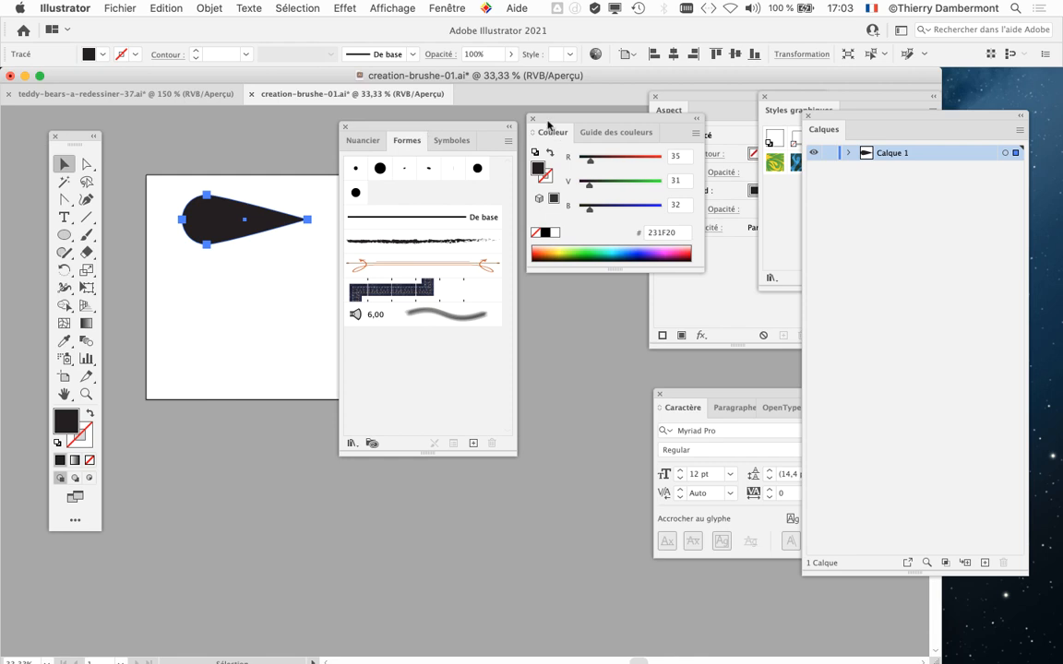
pyautogui.moveTo(559, 129); pyautogui.dragTo(650, 179)
pyautogui.moveTo(417, 126); pyautogui.dragTo(479, 118)
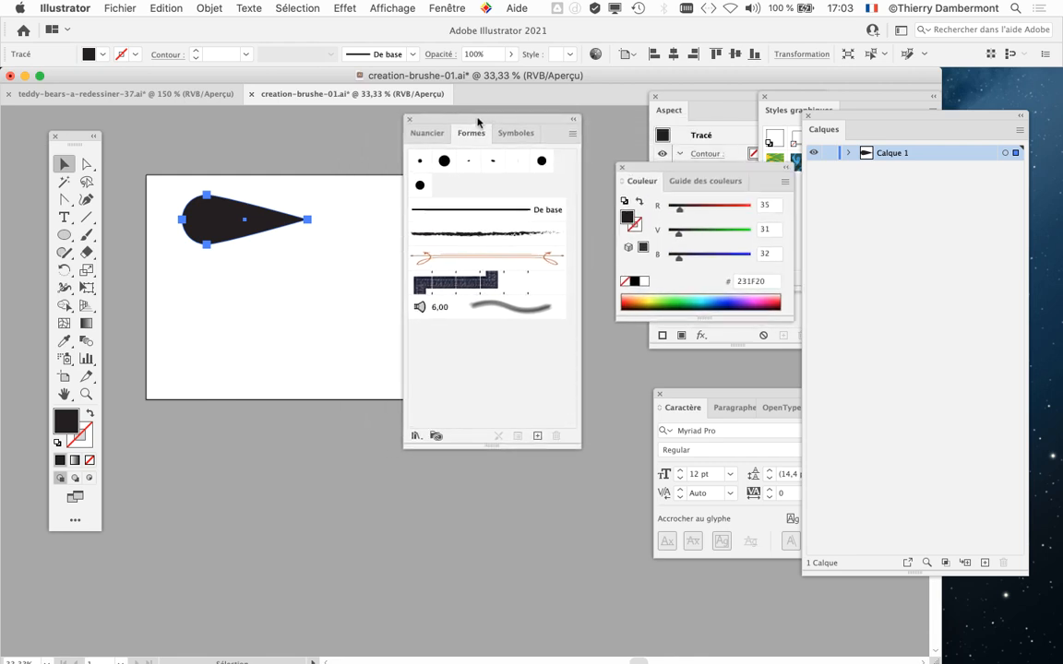
pyautogui.moveTo(575, 447); pyautogui.dragTo(578, 496)
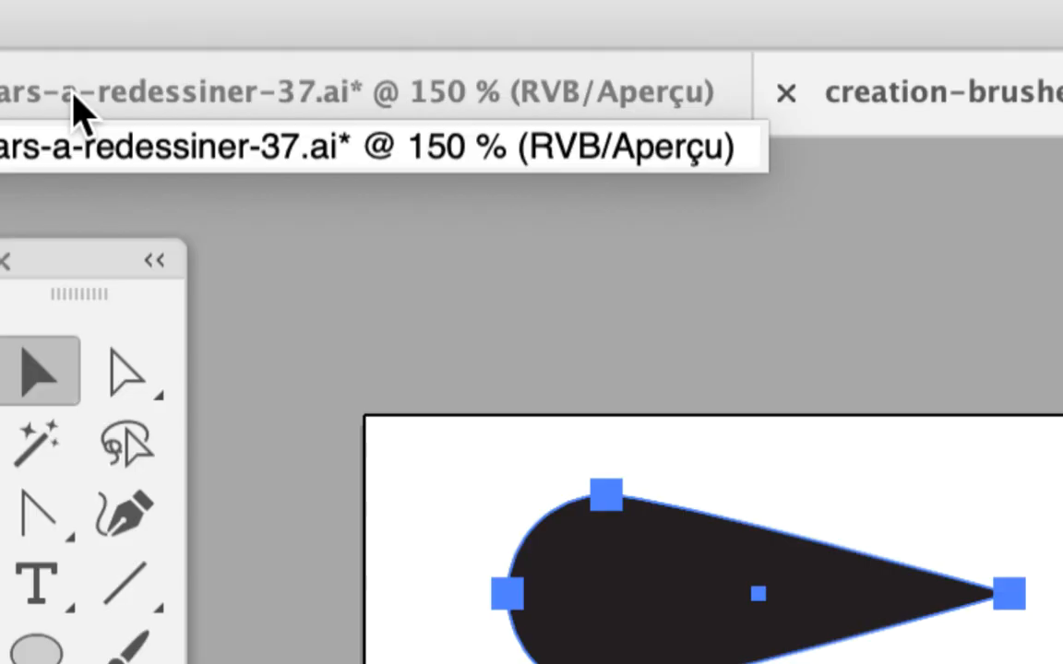
# Step: Look at the brush-stroked drawing in teddy-bears-a-redessiner-37.ai and return to creation-brushe-01.ai
pyautogui.click(9, 107)
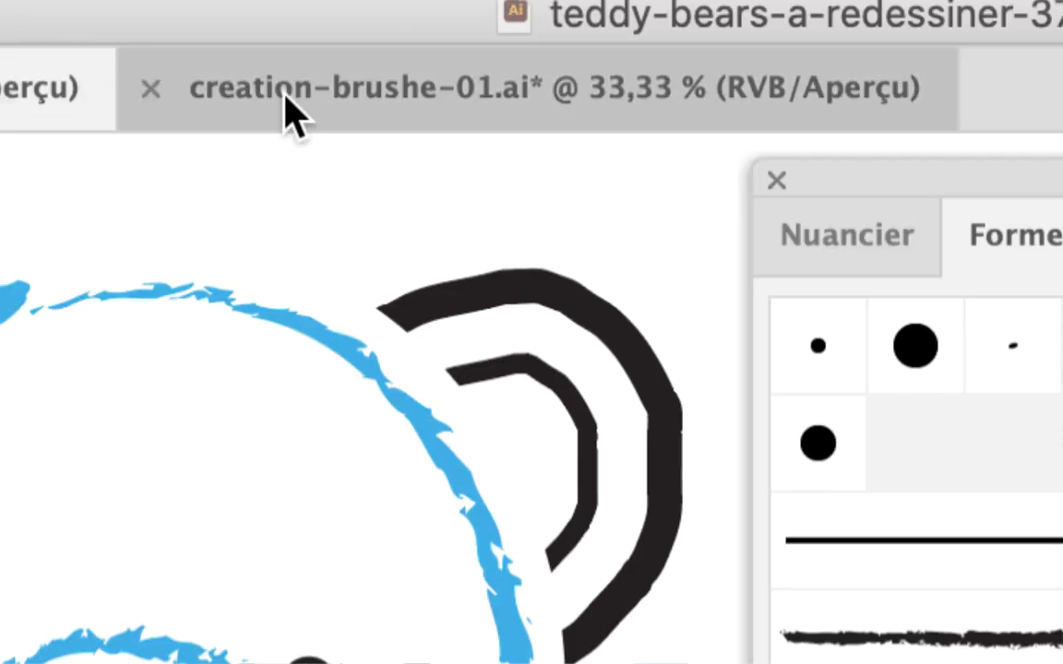
pyautogui.click(293, 110)
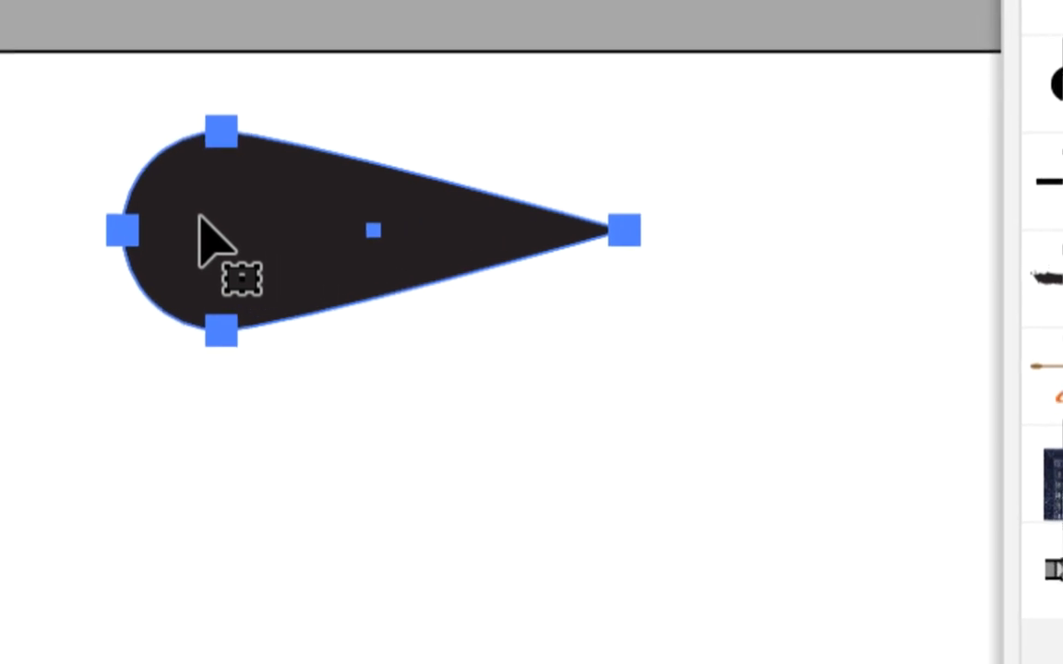
# Step: Add the teardrop to the Formes panel as a new brush of type Forme artistique
pyautogui.hotkey('ctrl', 'shift', 'a')
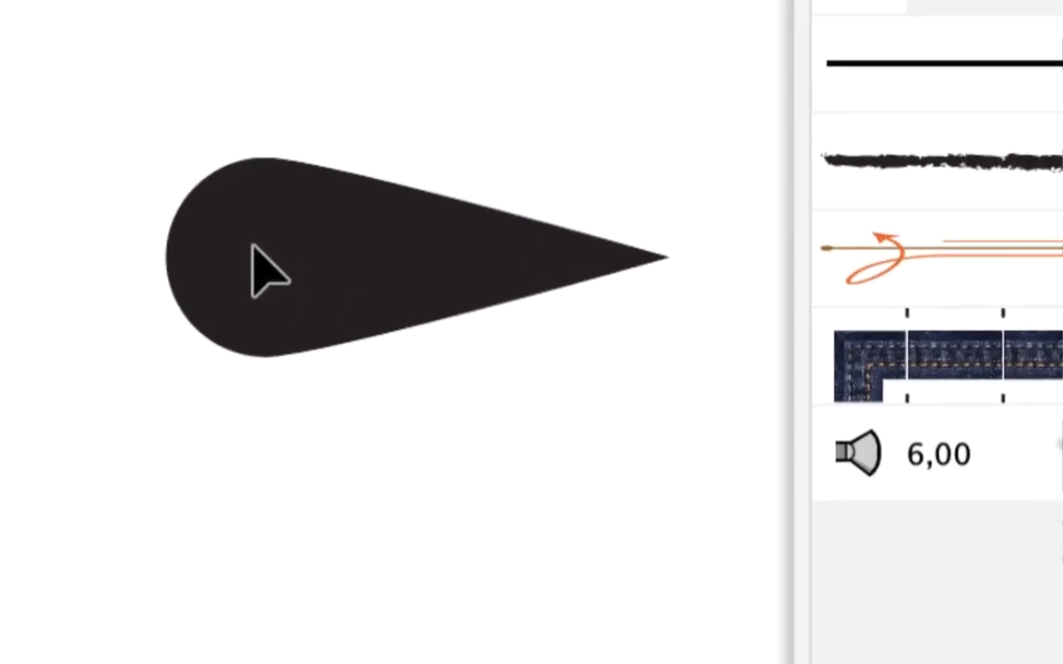
pyautogui.moveTo(346, 314)
pyautogui.mouseDown()
pyautogui.moveTo(583, 398)
pyautogui.moveTo(715, 420)
pyautogui.moveTo(703, 420)
pyautogui.mouseUp()
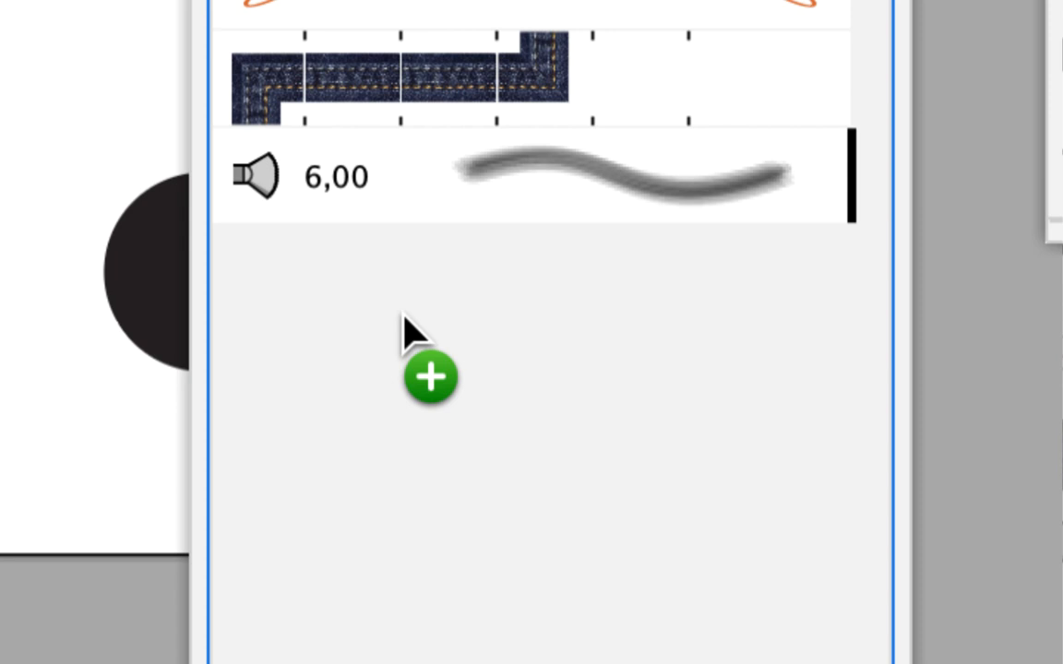
pyautogui.moveTo(406, 327); pyautogui.dragTo(408, 330)
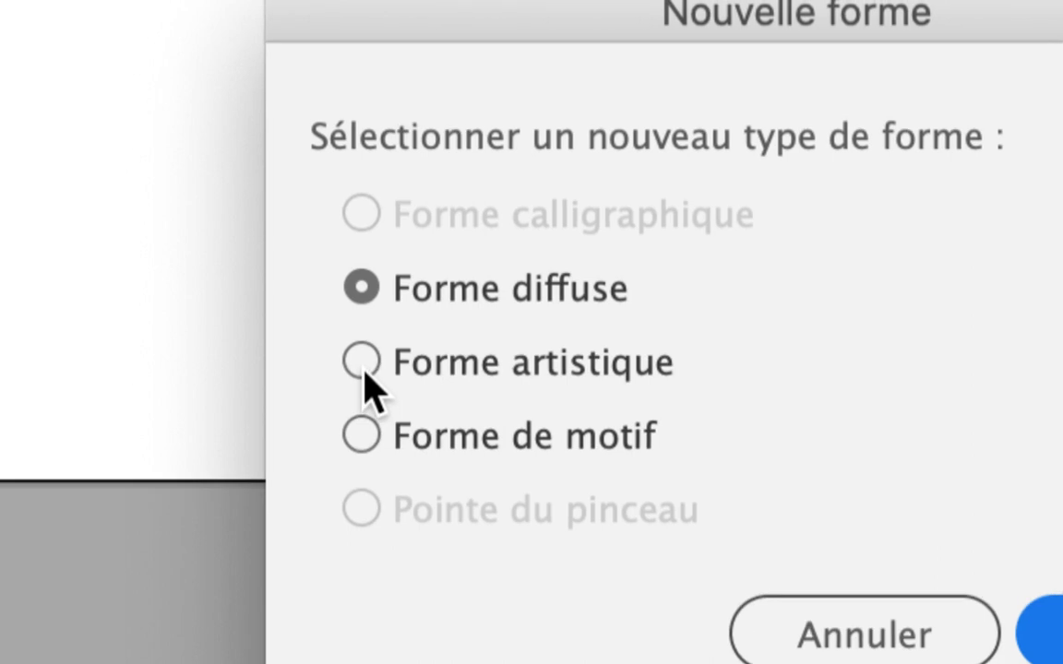
pyautogui.click(362, 361)
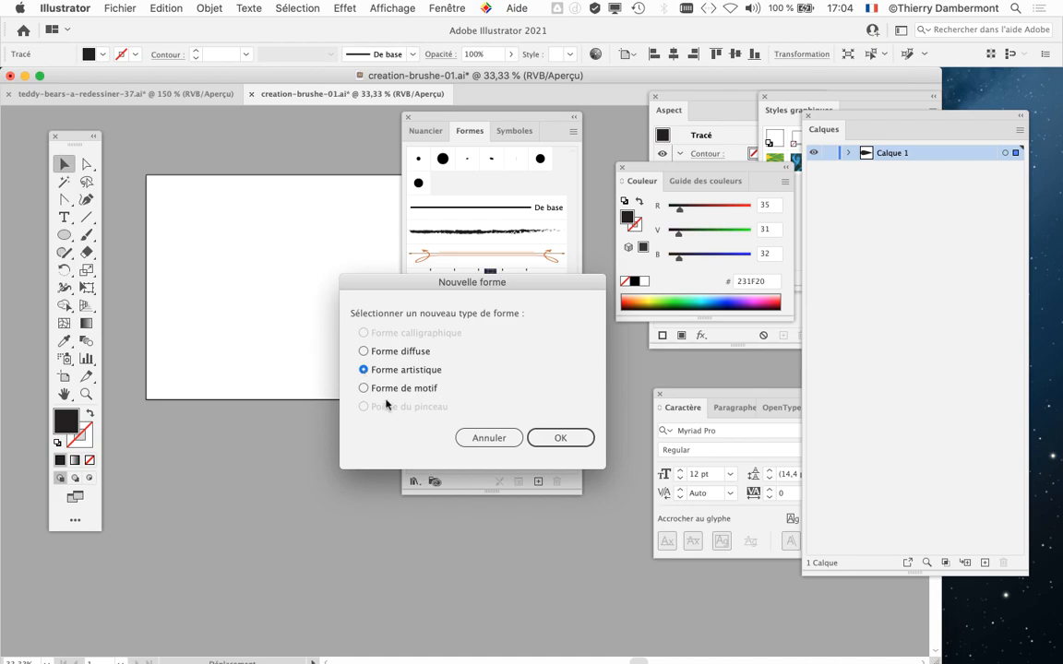
pyautogui.click(572, 441)
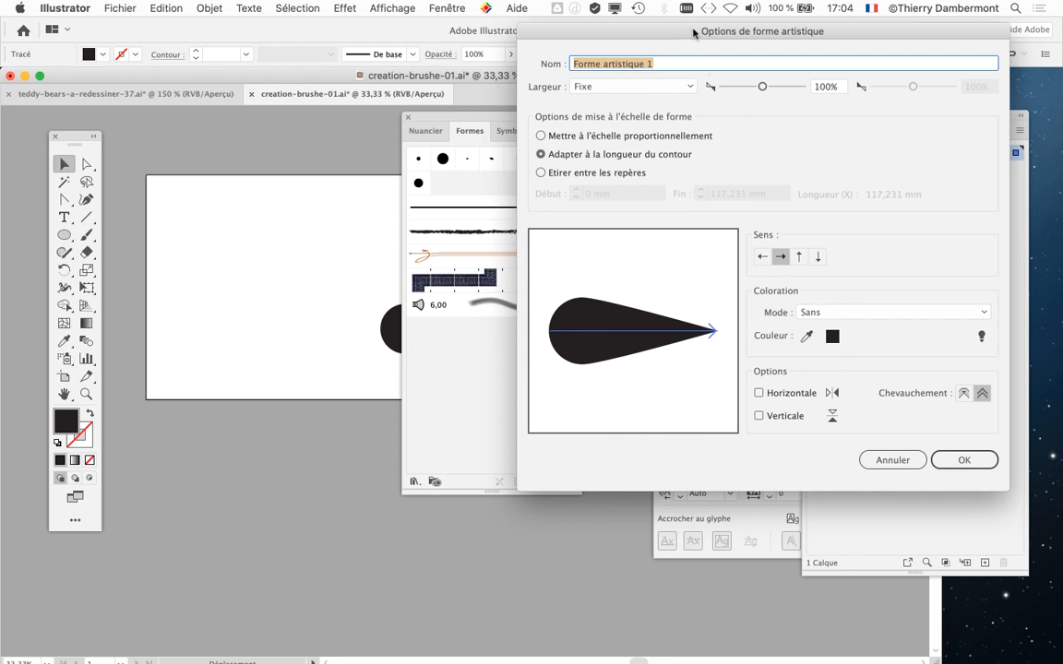
# Step: Move the artistic brush options dialog aside and create the brush with its default settings
pyautogui.moveTo(689, 37); pyautogui.dragTo(514, 61)
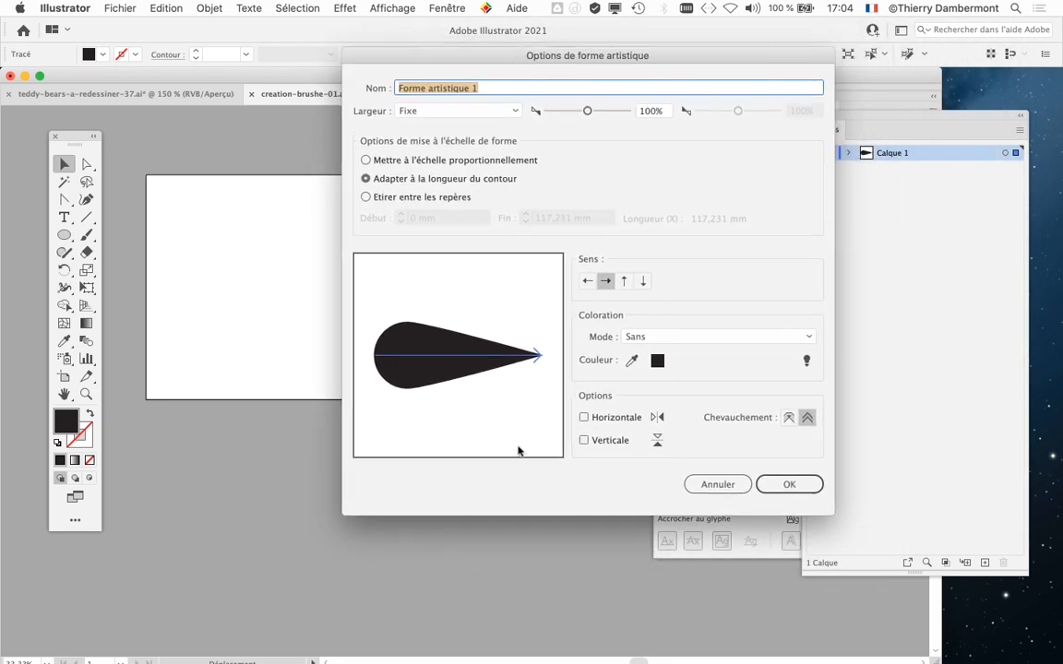
pyautogui.click(797, 492)
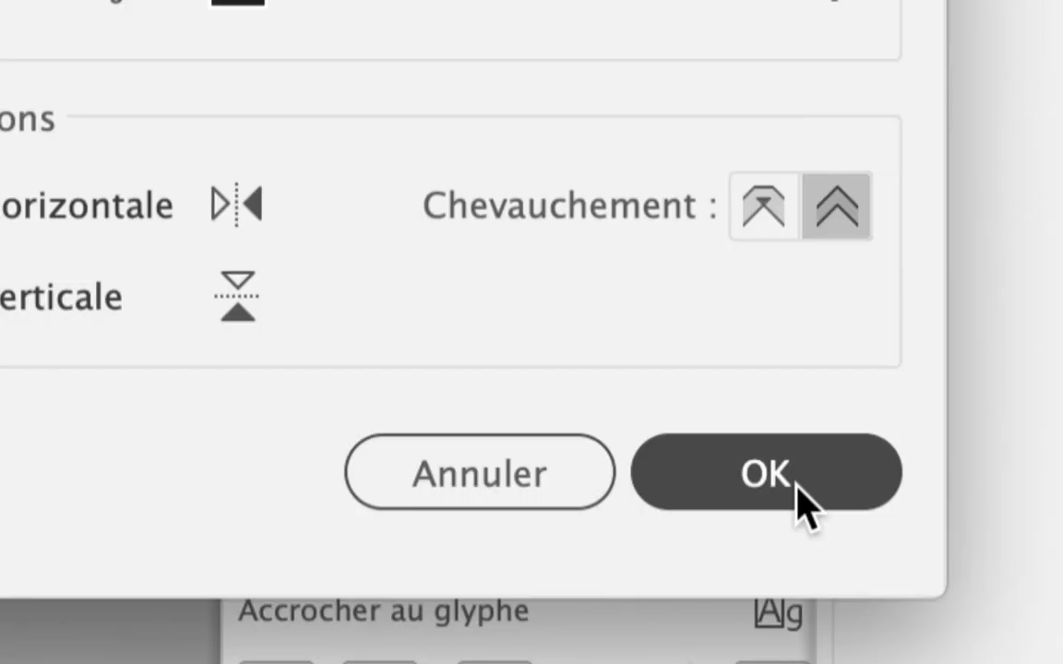
pyautogui.click(801, 496)
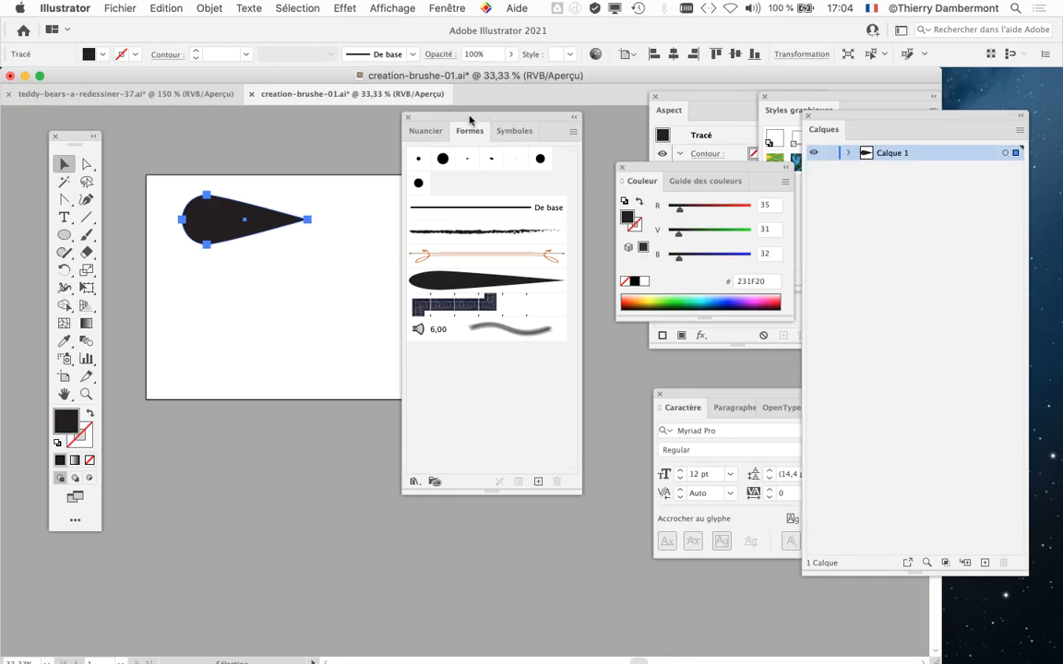
# Step: Move the Formes panel clear of the artboard and deselect the teardrop
pyautogui.moveTo(470, 119); pyautogui.dragTo(691, 80)
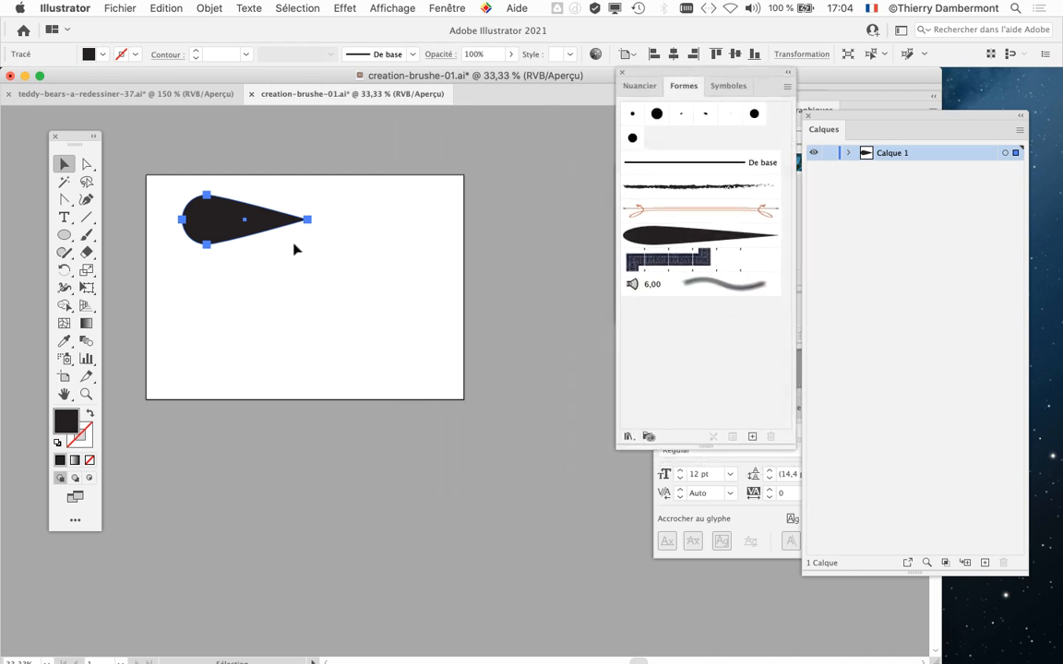
pyautogui.moveTo(637, 72); pyautogui.dragTo(596, 90)
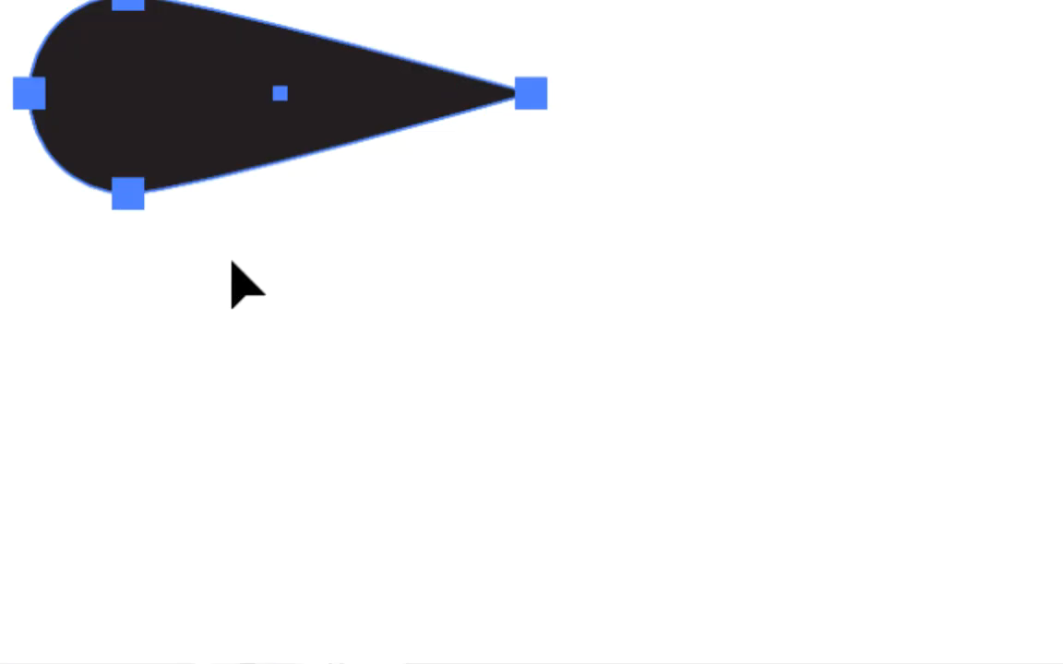
pyautogui.click(238, 275)
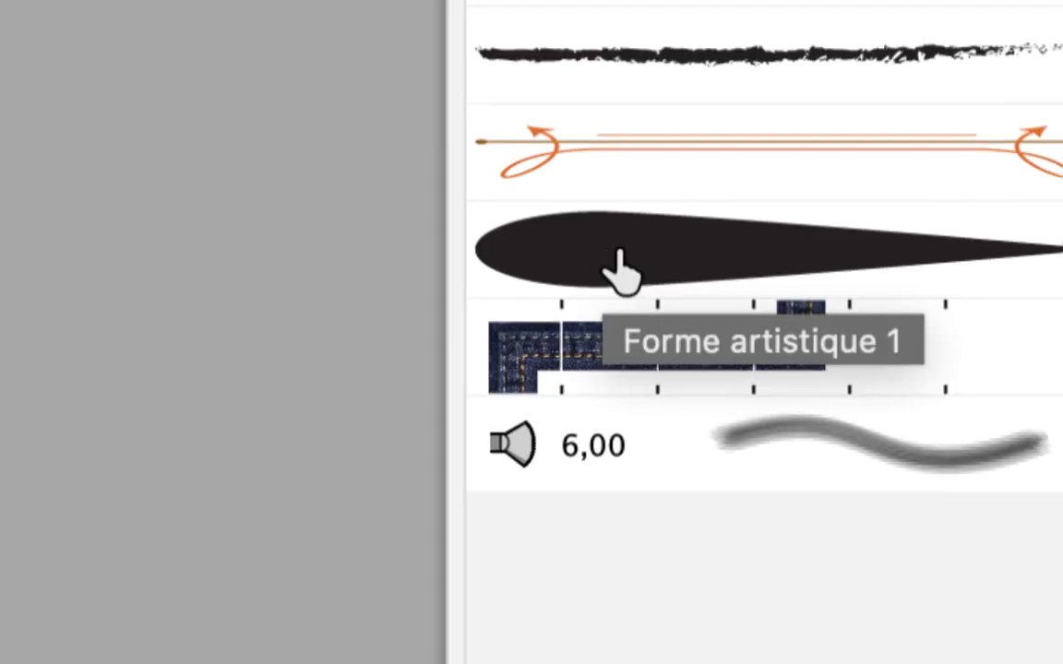
# Step: View the options of the new teardrop brush with nothing selected, and close them without changes
pyautogui.click(617, 254)
pyautogui.doubleClick(620, 268)
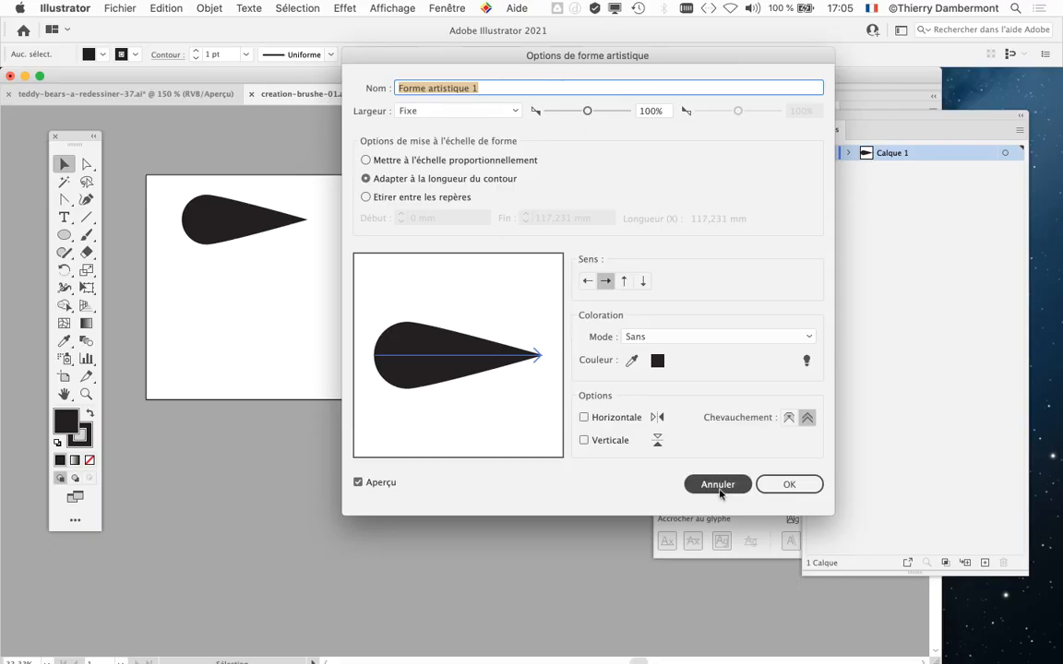
pyautogui.click(712, 484)
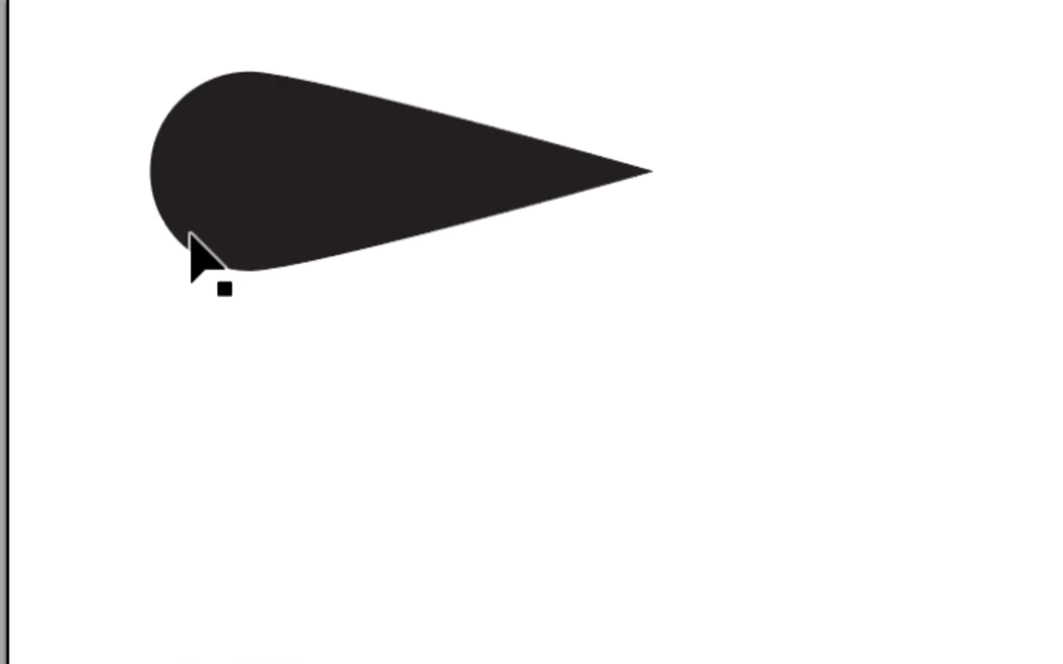
# Step: Apply the teardrop brush to the selected teardrop, dismiss its options, and undo the brush application
pyautogui.click(195, 232)
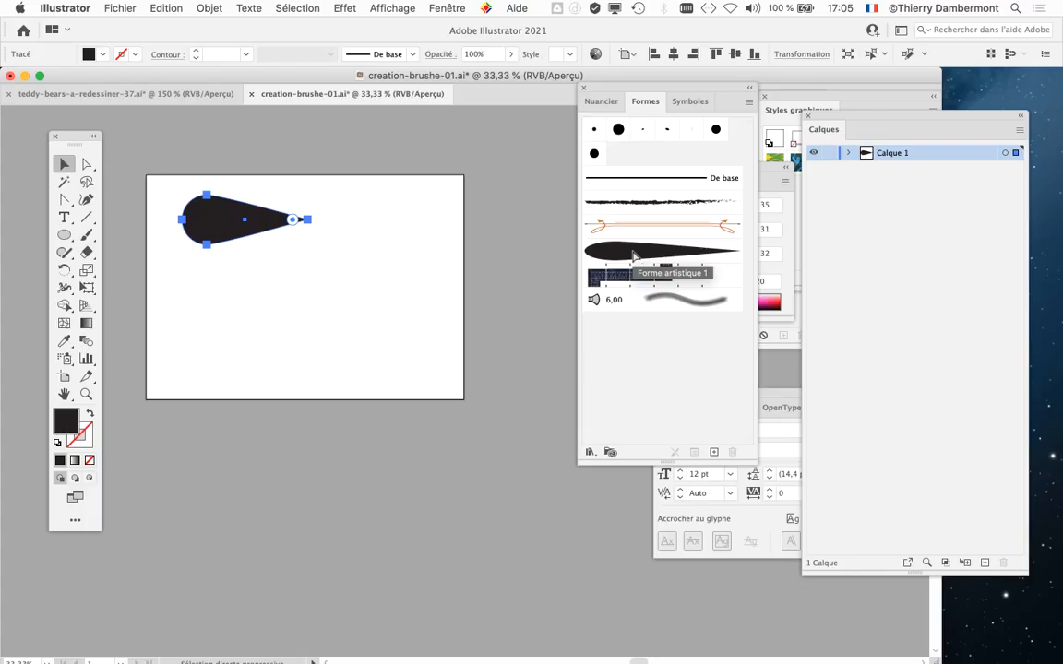
pyautogui.doubleClick(632, 251)
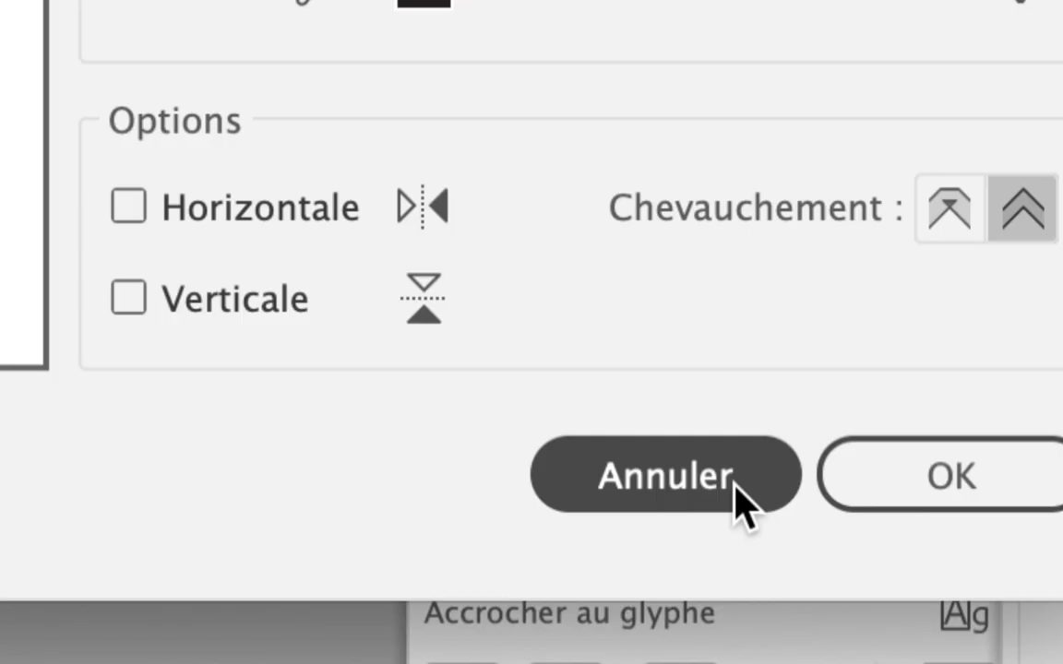
pyautogui.click(737, 489)
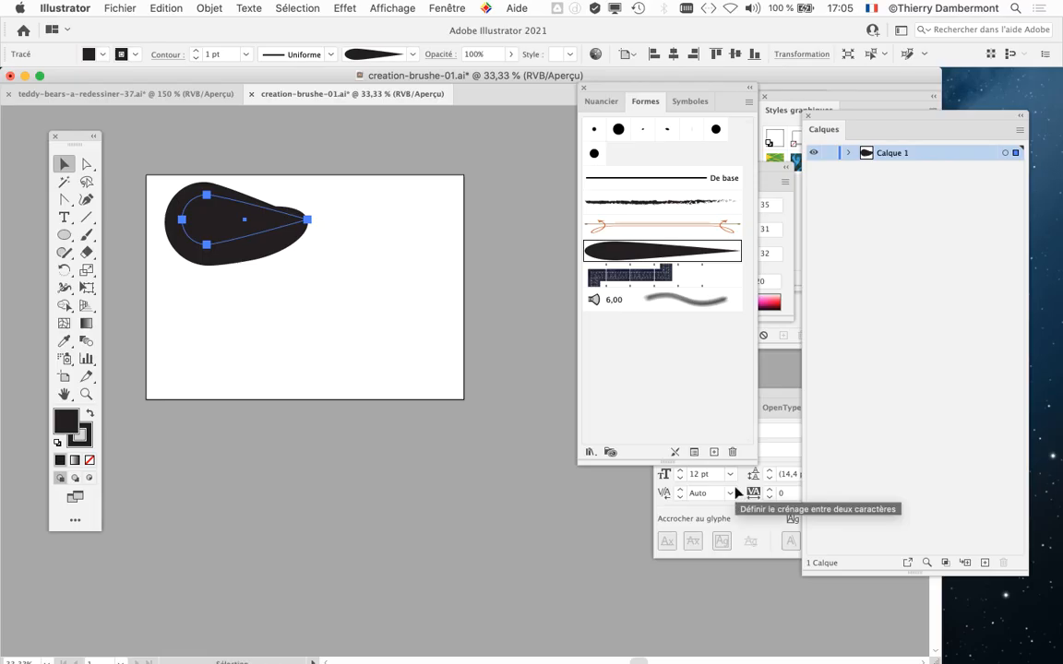
pyautogui.click(174, 8)
pyautogui.click(176, 30)
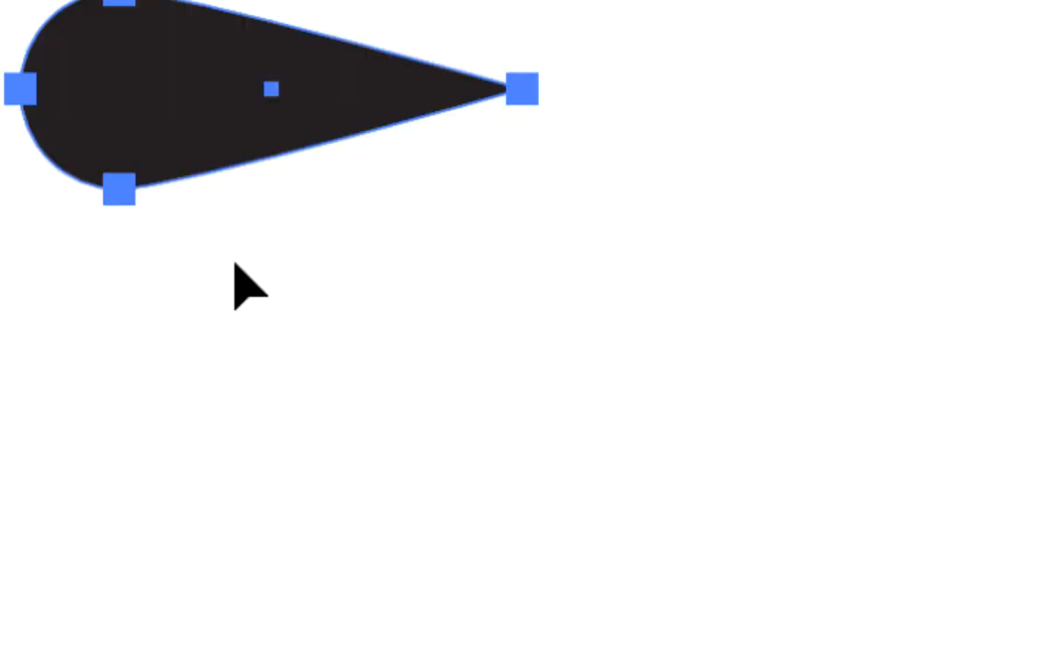
# Step: Deselect the teardrop, open the options of the Forme artistique 1 brush, and place the dialog beside the teardrop
pyautogui.click(236, 285)
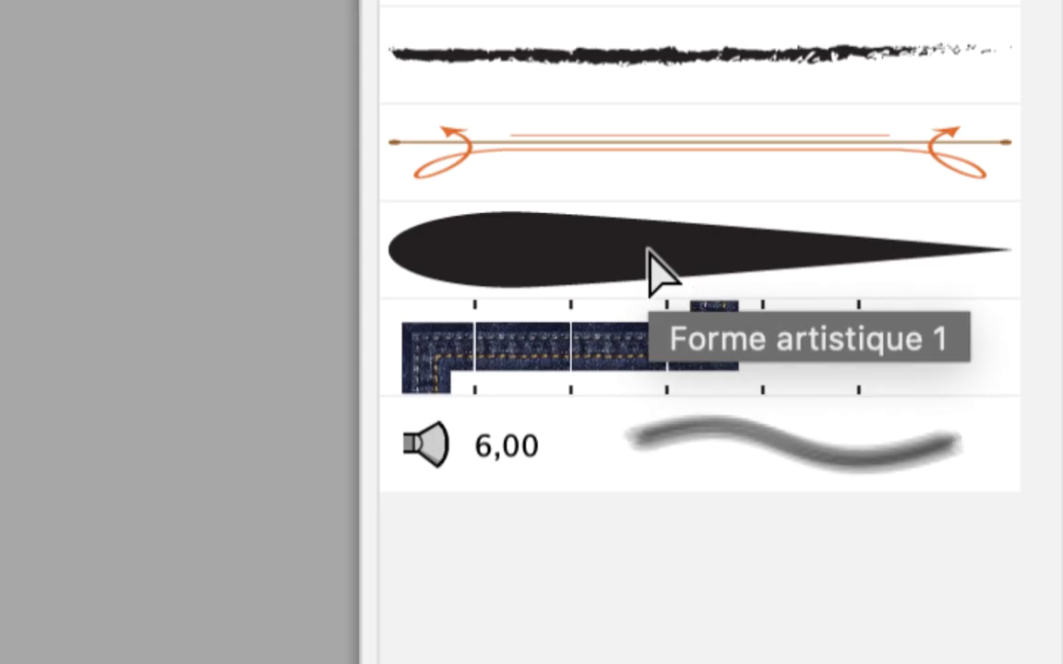
pyautogui.click(650, 255)
pyautogui.doubleClick(650, 258)
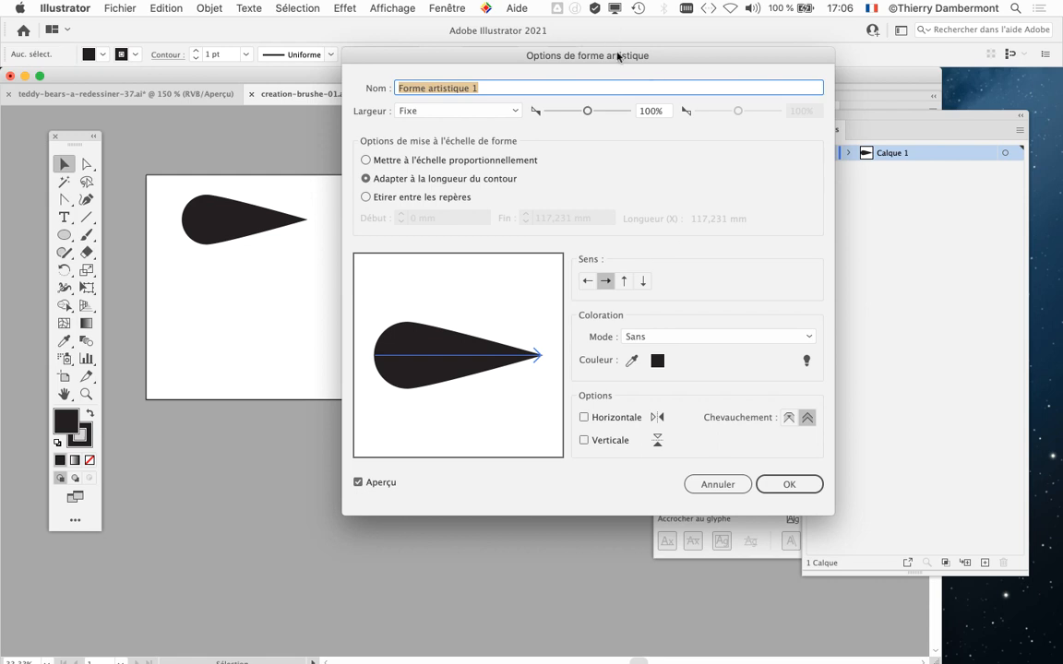
pyautogui.moveTo(613, 50)
pyautogui.mouseDown()
pyautogui.moveTo(775, 57)
pyautogui.moveTo(753, 47)
pyautogui.mouseUp()
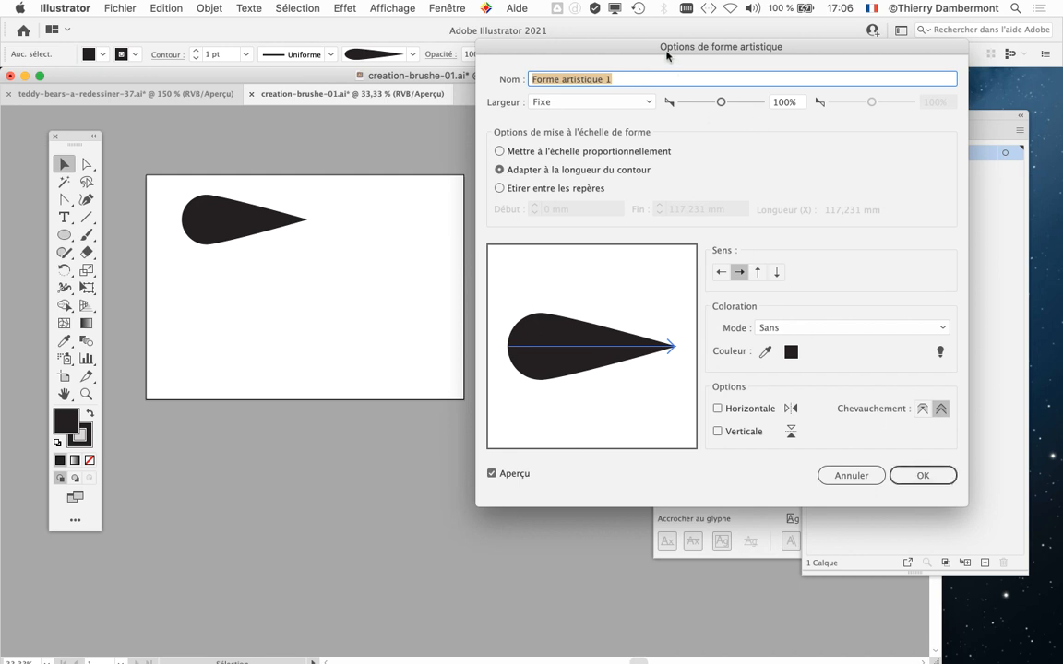
pyautogui.moveTo(602, 53)
pyautogui.mouseDown()
pyautogui.moveTo(475, 24)
pyautogui.moveTo(527, 29)
pyautogui.mouseUp()
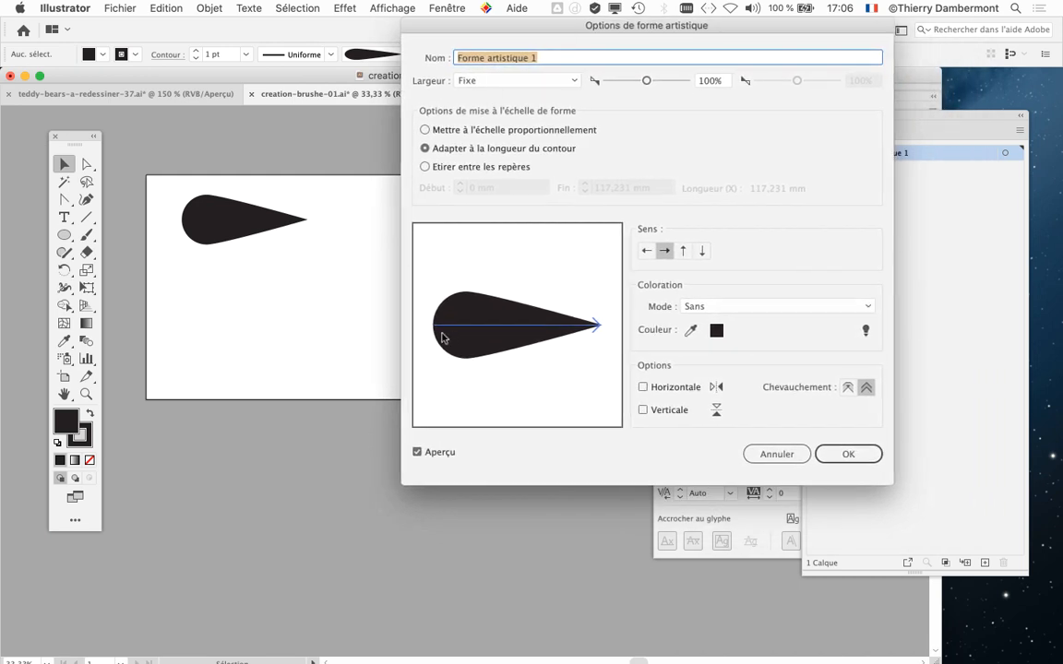